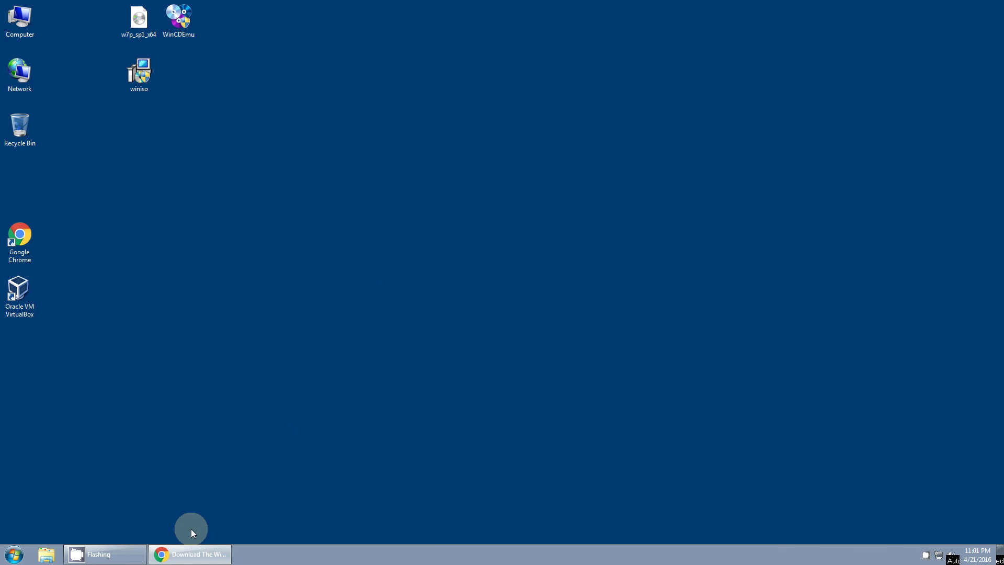
Review the Windows ADK and Windows AIK for Windows 7 download details, then the WinISO Standard 6 page
{"action": "left_click", "coordinate": [191, 553]}
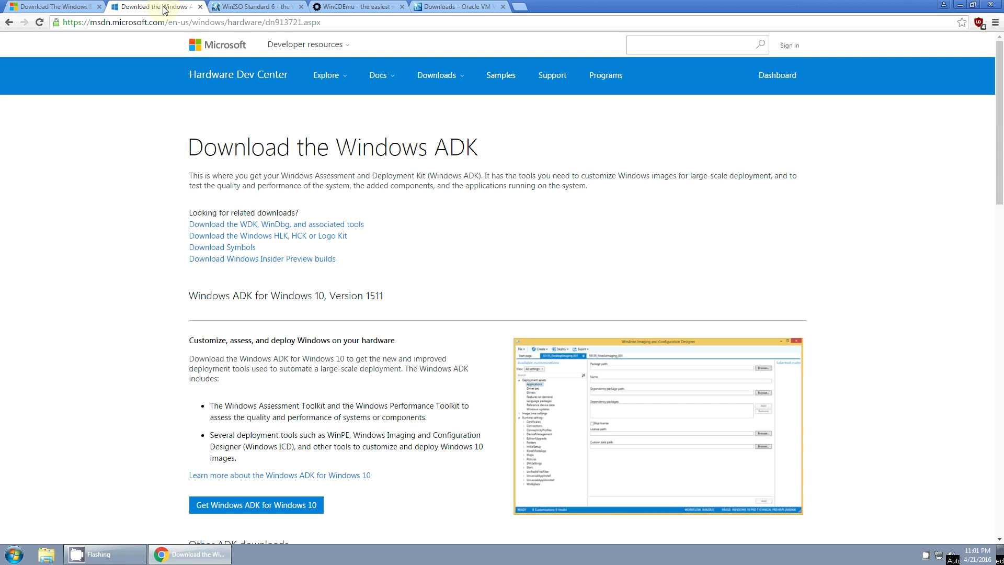
{"action": "left_click", "coordinate": [165, 7]}
{"action": "left_click", "coordinate": [78, 7]}
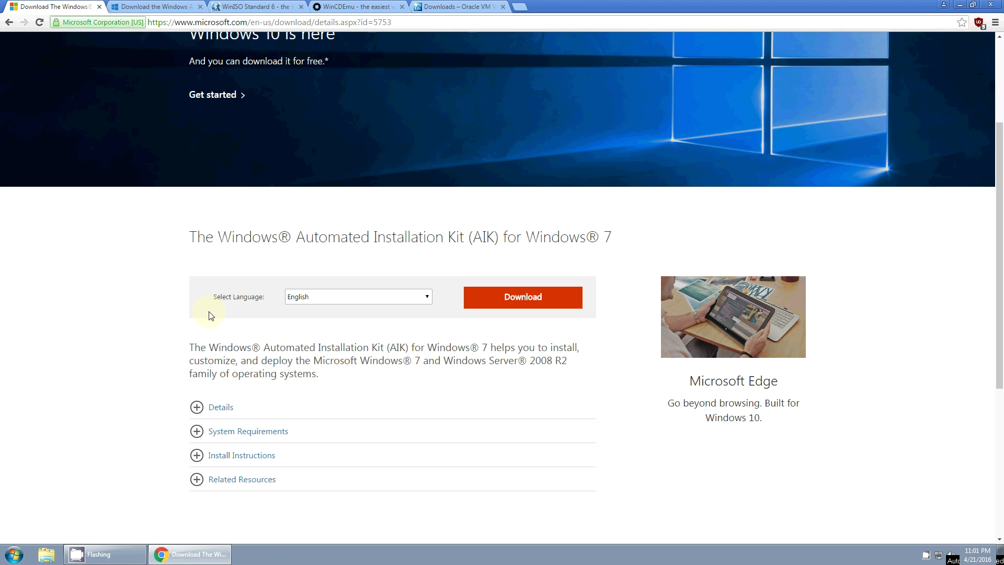
{"action": "left_click", "coordinate": [198, 407]}
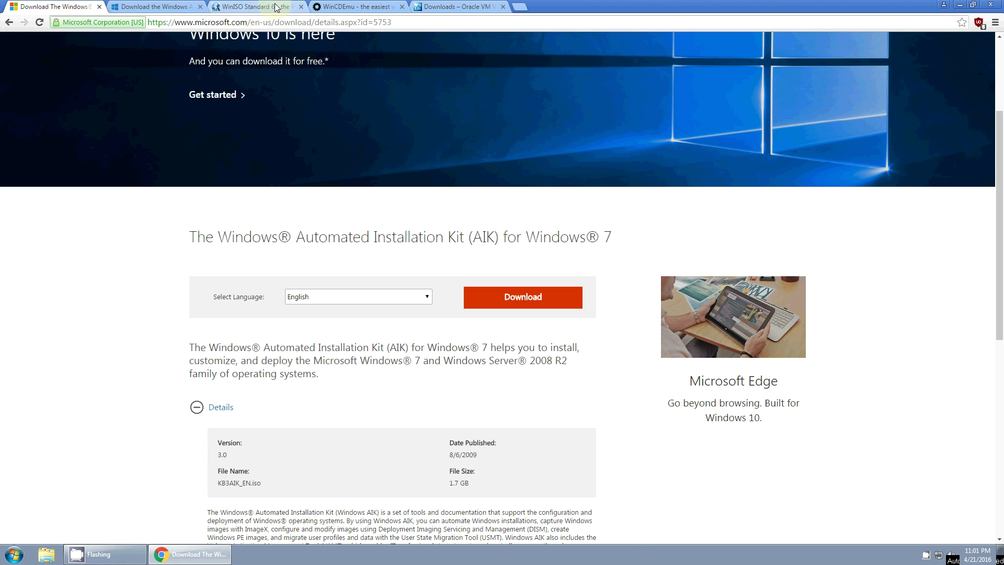
{"action": "left_click", "coordinate": [253, 6]}
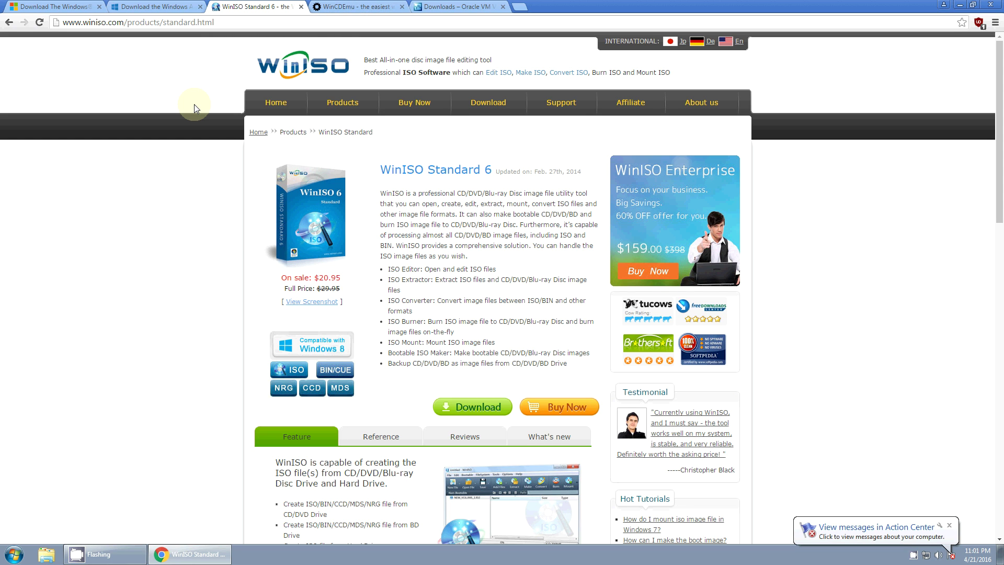
View the WinCDEmu and VirtualBox download pages, then show the desktop with Win+D
{"action": "left_click", "coordinate": [335, 6]}
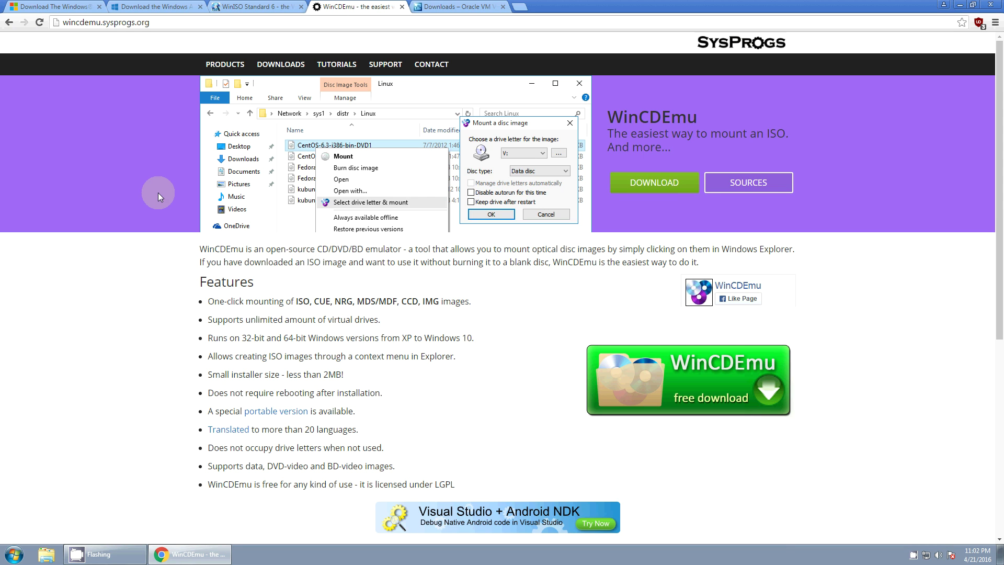
{"action": "left_click", "coordinate": [445, 6]}
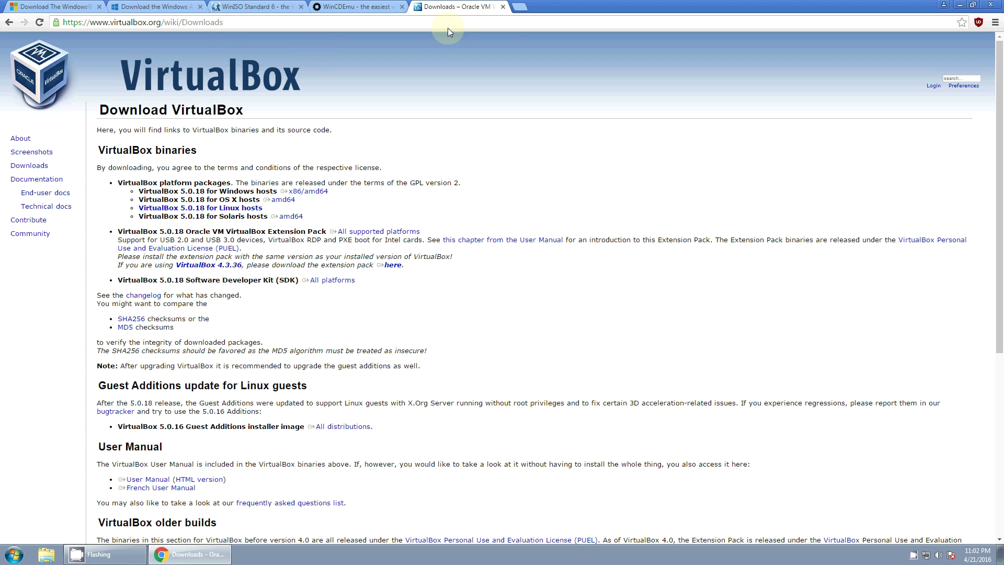
{"action": "key", "text": "super+d"}
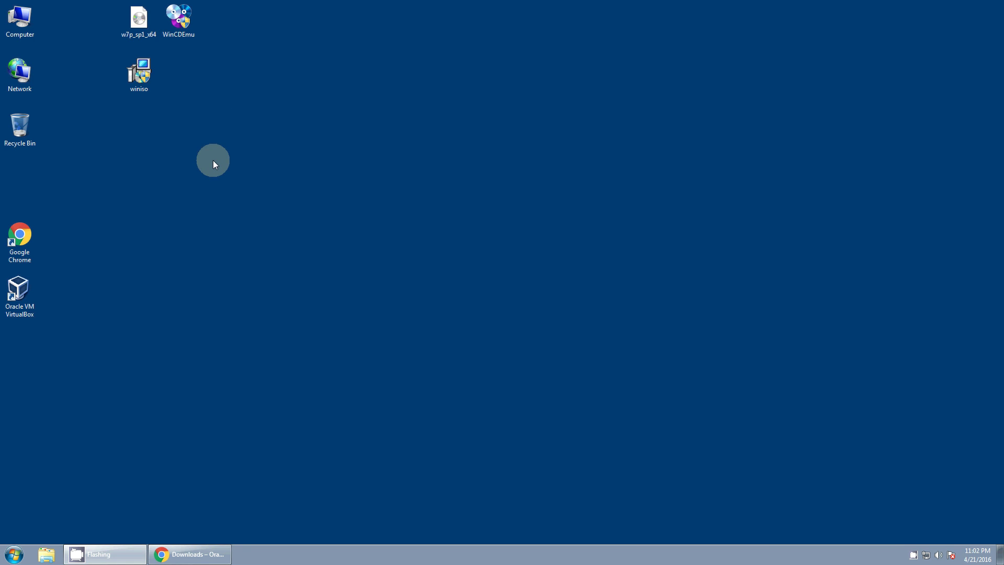
Select the w7p_sp1_x64 disc image on the desktop, then deselect it
{"action": "left_click", "coordinate": [143, 28]}
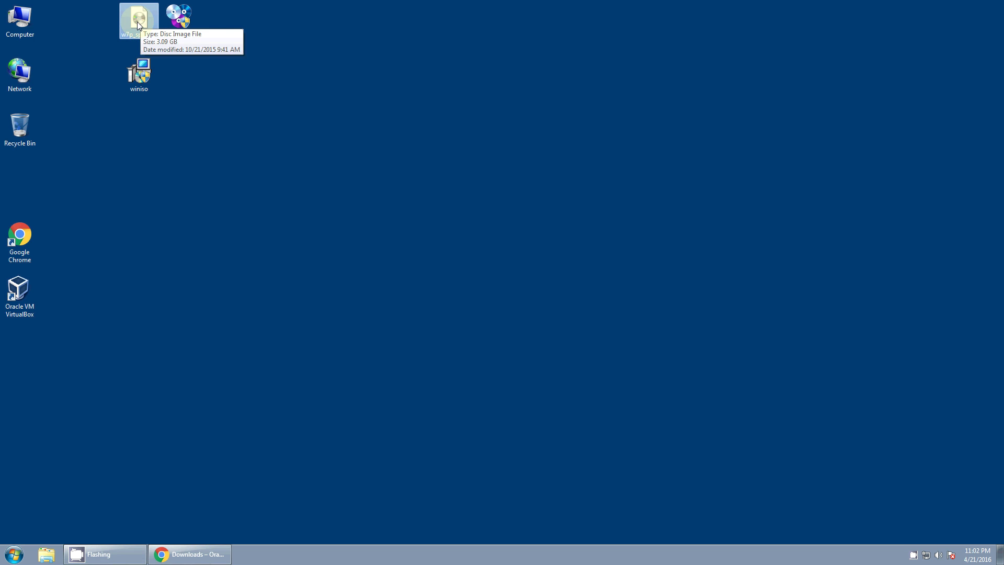
{"action": "left_click", "coordinate": [196, 140]}
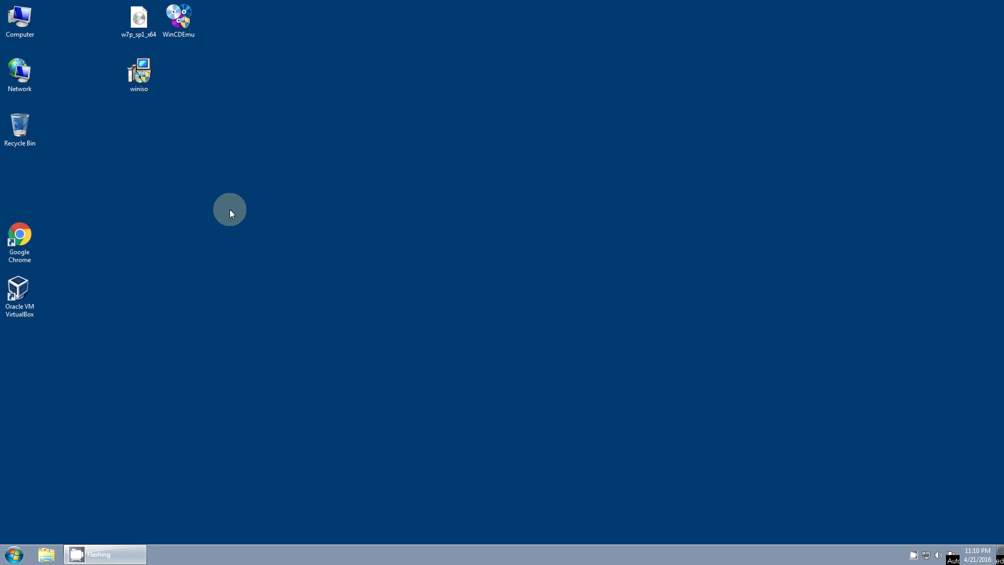
Start the w7sp2 virtual machine from VirtualBox Manager and move its window nearer the centre
{"action": "left_click", "coordinate": [18, 287]}
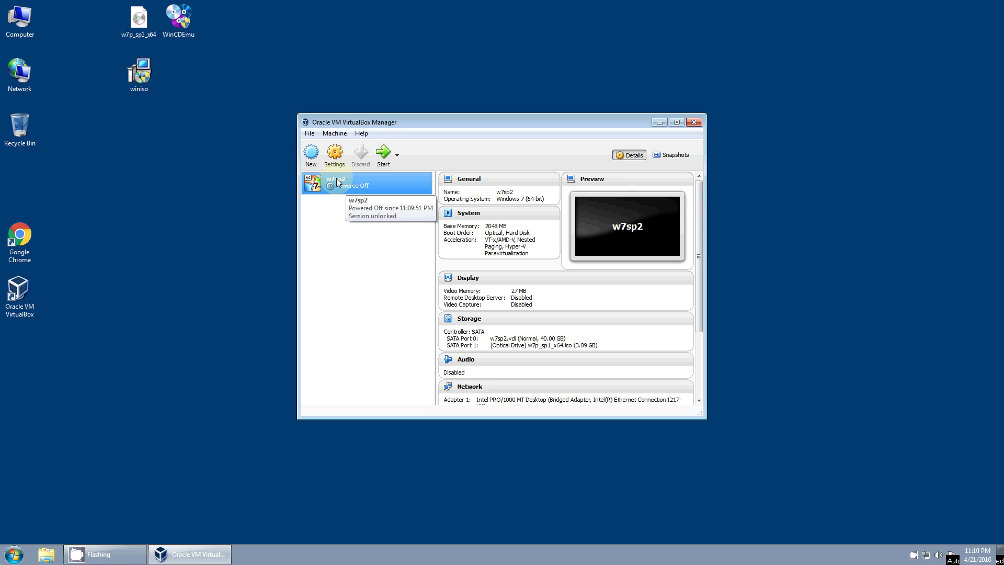
{"action": "left_click", "coordinate": [140, 25]}
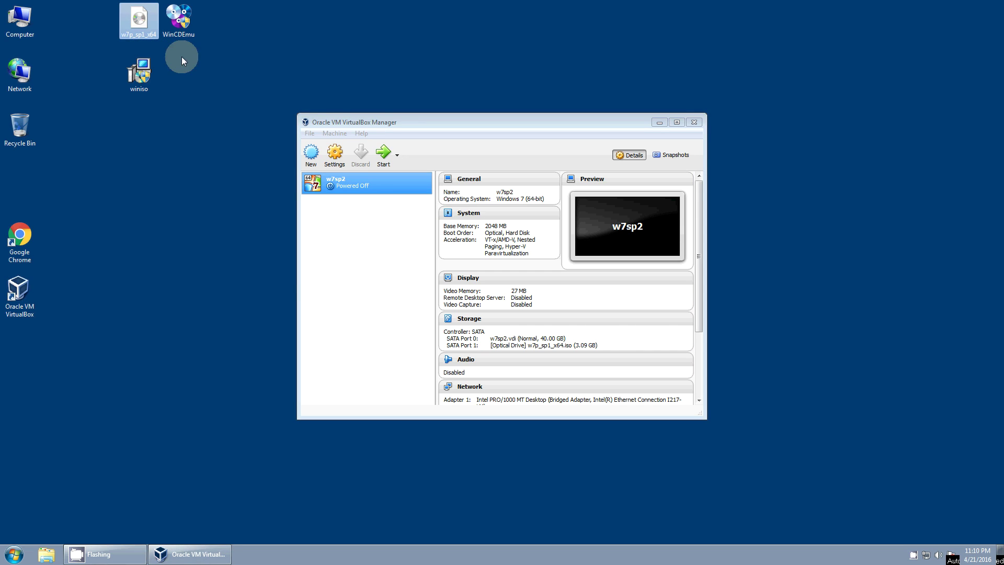
{"action": "left_click", "coordinate": [366, 115]}
{"action": "left_click", "coordinate": [383, 153]}
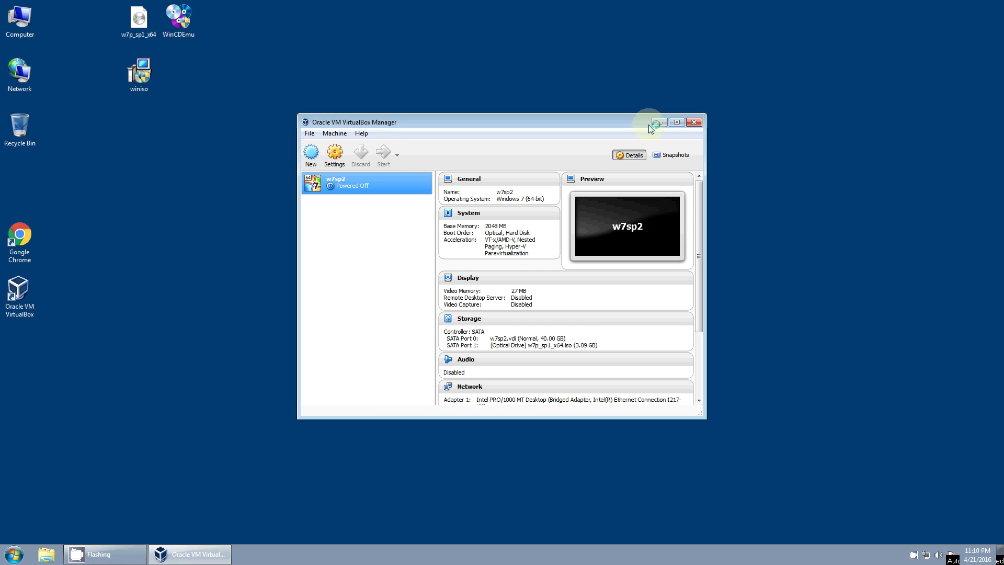
{"action": "left_click", "coordinate": [657, 122]}
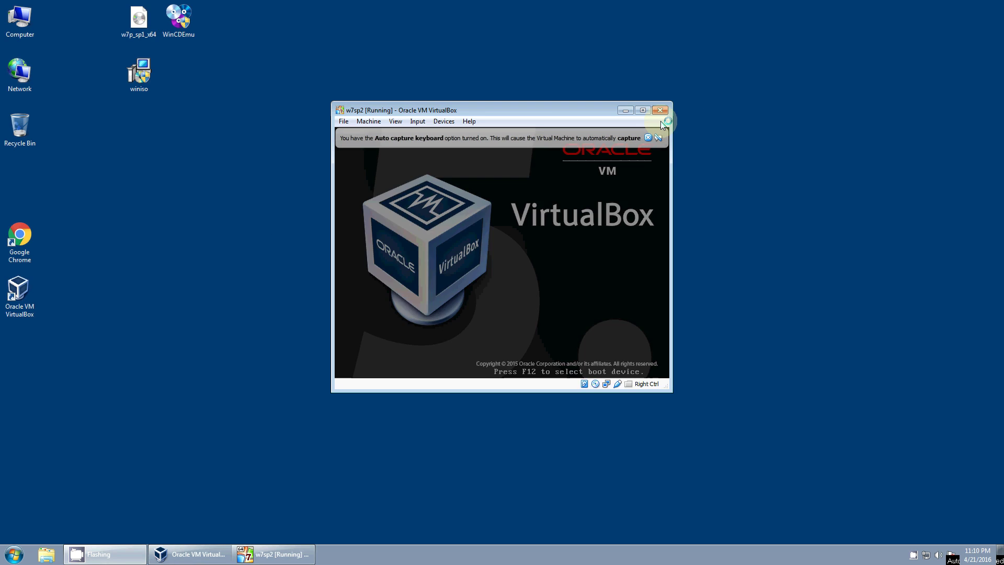
{"action": "left_click", "coordinate": [649, 137]}
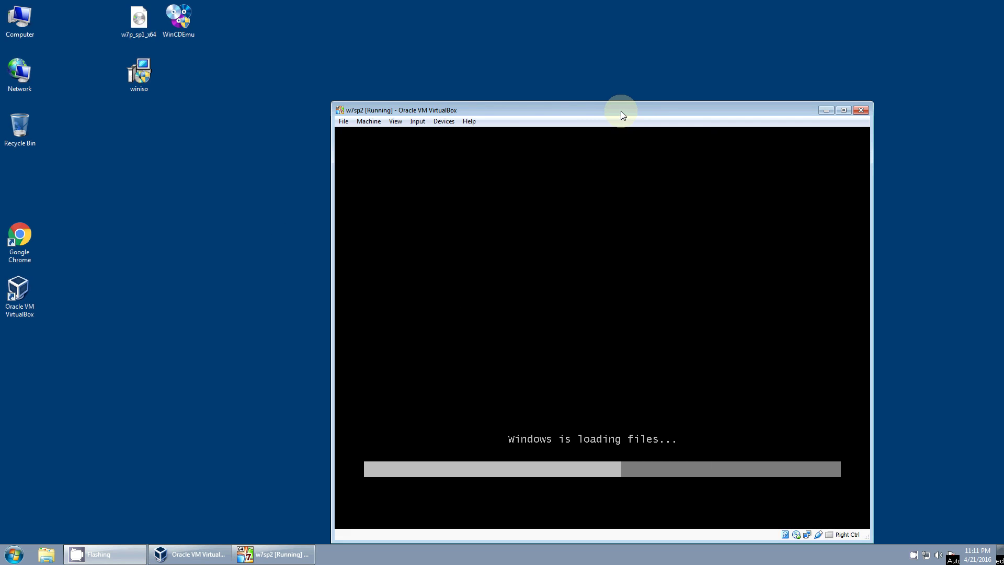
{"action": "left_click_drag", "start_coordinate": [620, 111], "coordinate": [591, 70]}
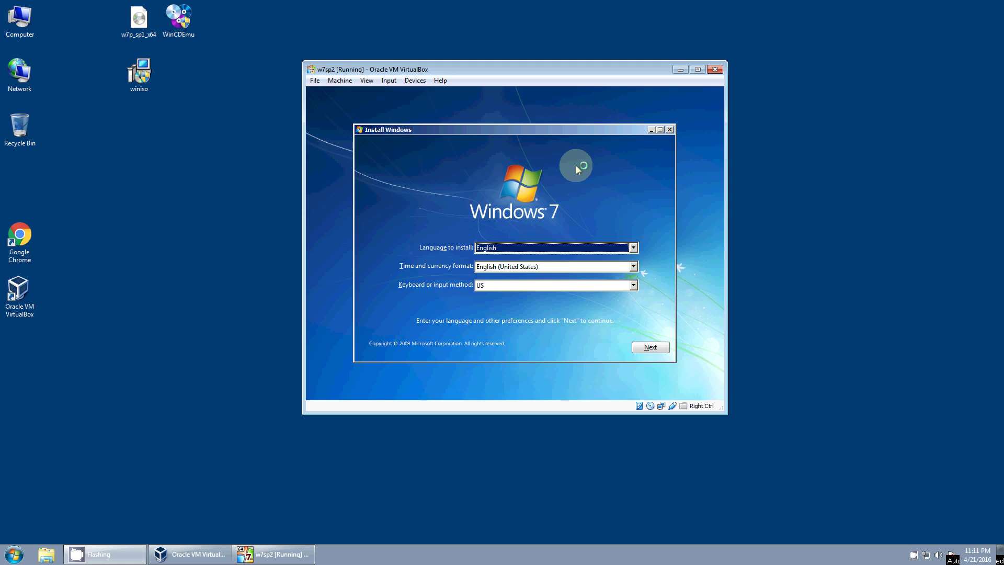
Install Windows 7 with user 'temp', no password, no product key and automatic activation off
{"action": "left_click", "coordinate": [646, 348]}
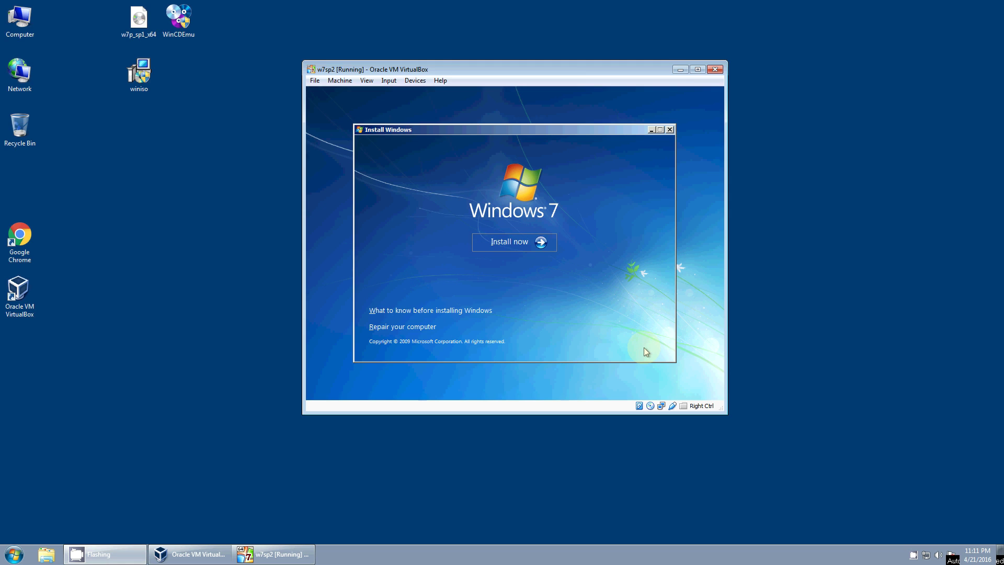
{"action": "left_click", "coordinate": [509, 244]}
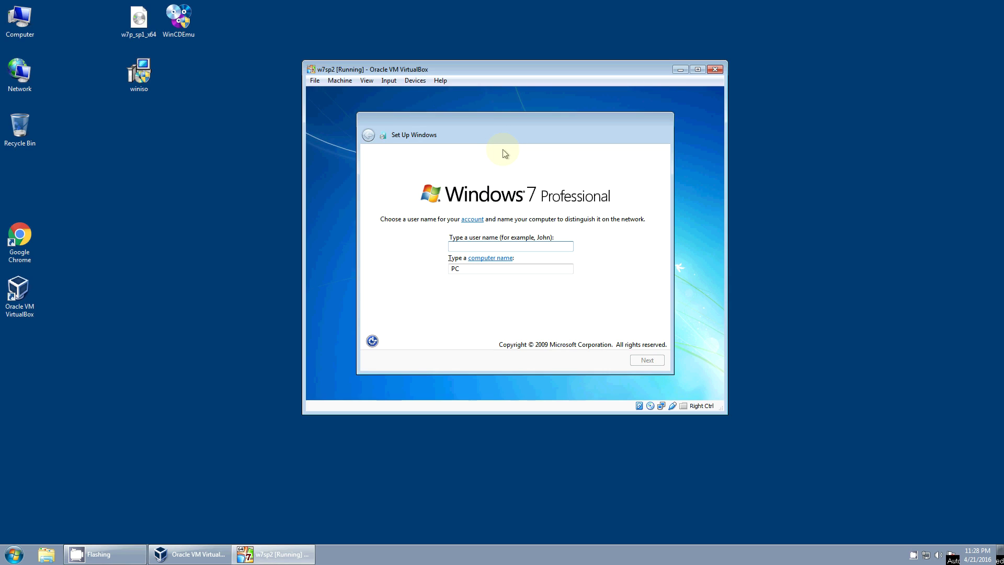
{"action": "type", "text": "temp"}
{"action": "left_click", "coordinate": [646, 360]}
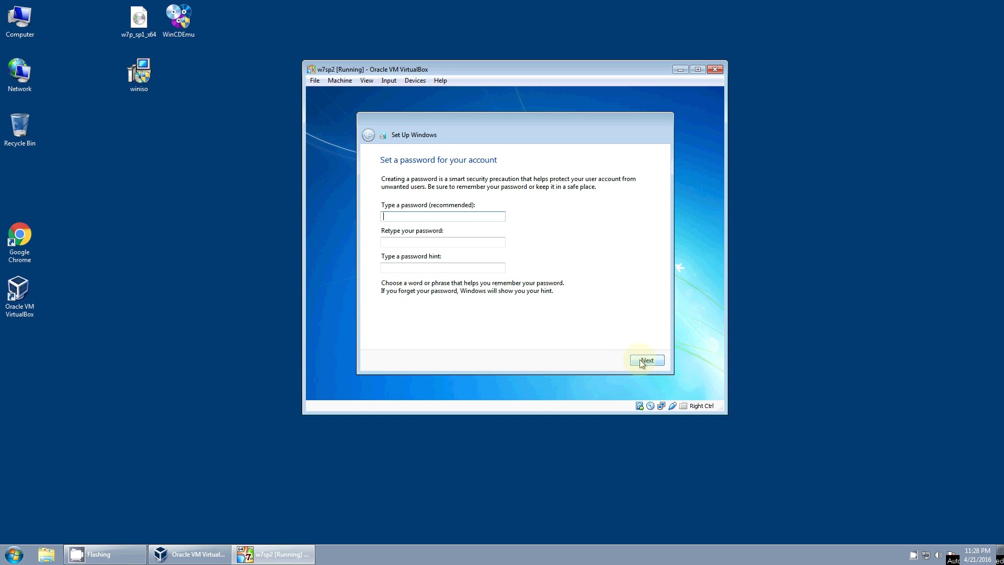
{"action": "left_click", "coordinate": [642, 362]}
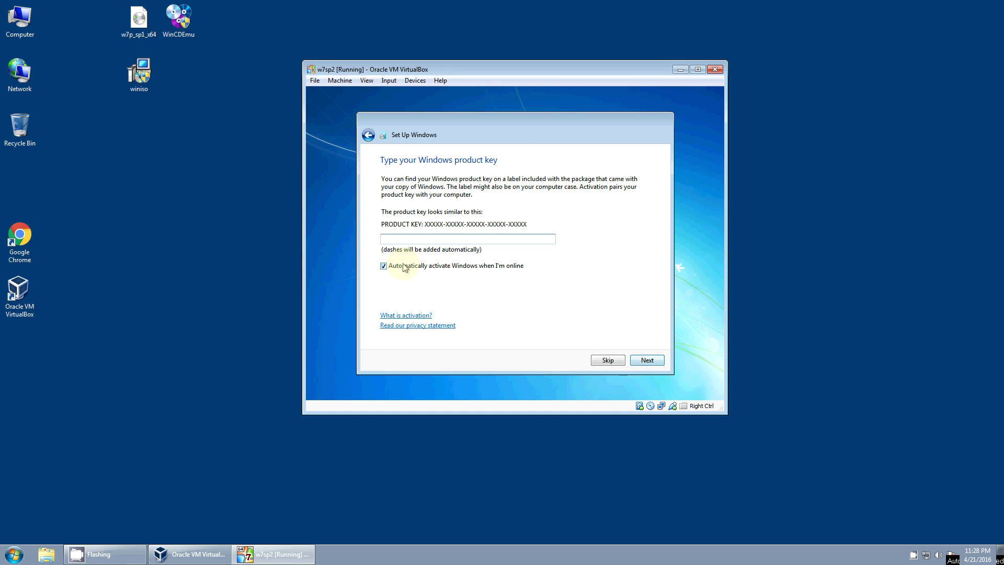
{"action": "left_click", "coordinate": [403, 267]}
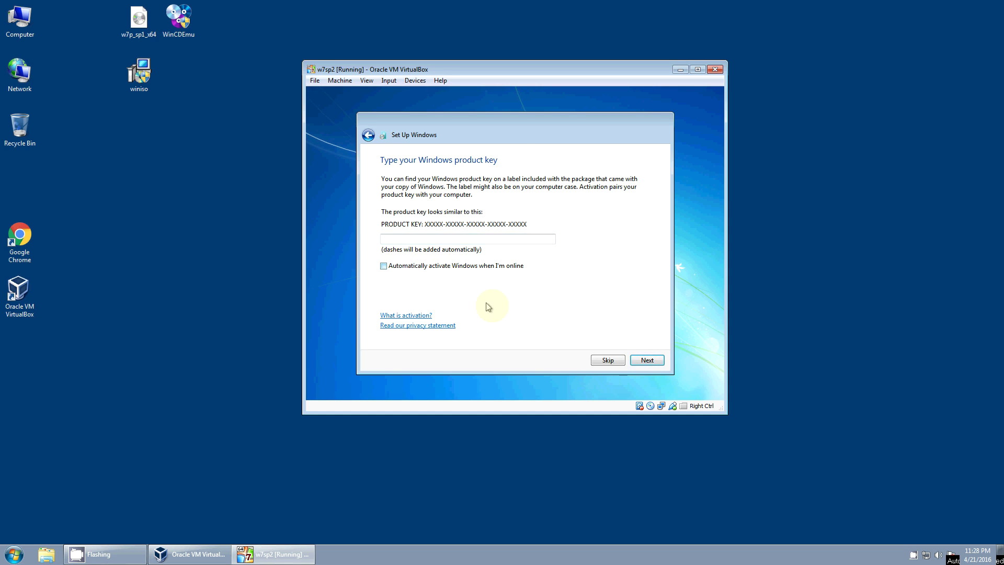
{"action": "left_click", "coordinate": [604, 361]}
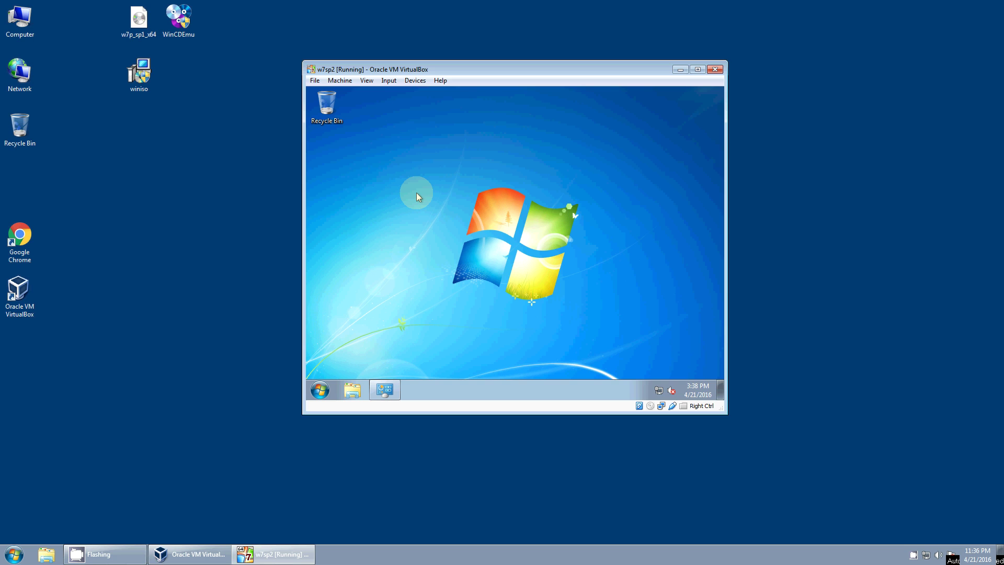
Open Windows Update from the guest's taskbar and install the available updates
{"action": "left_click", "coordinate": [385, 389]}
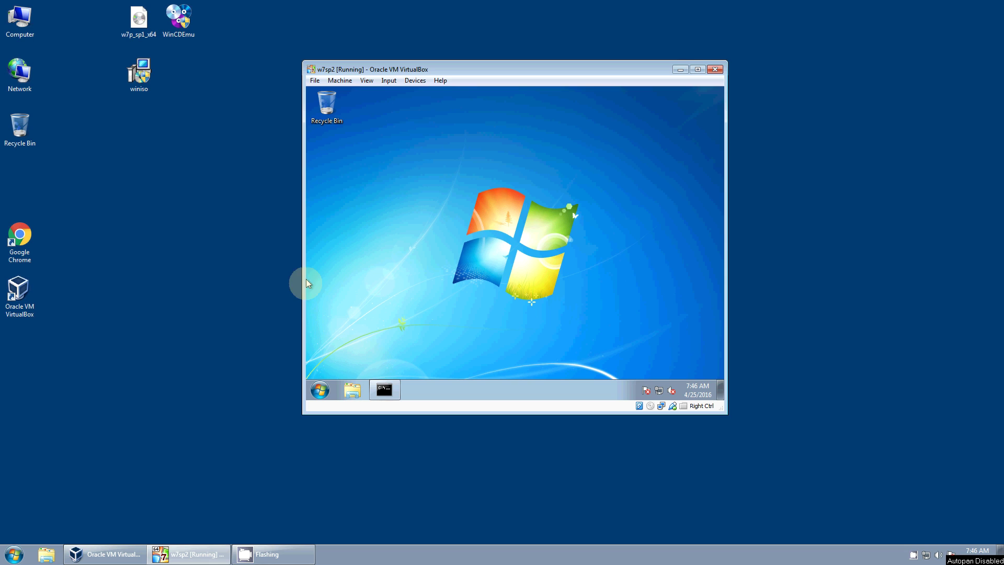
Run Disk Cleanup as administrator from Accessories > System Tools in the guest
{"action": "left_click", "coordinate": [320, 390]}
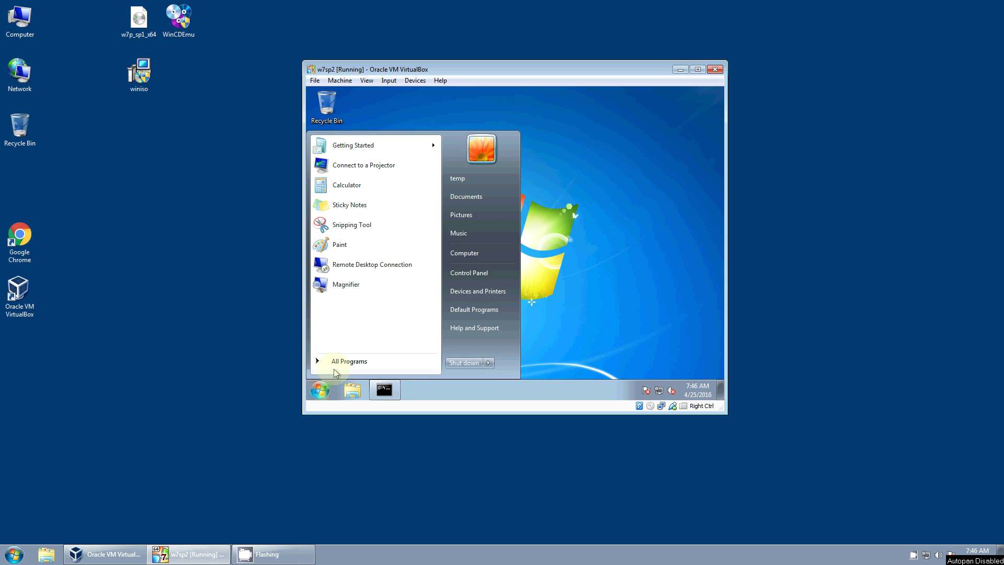
{"action": "left_click", "coordinate": [337, 366]}
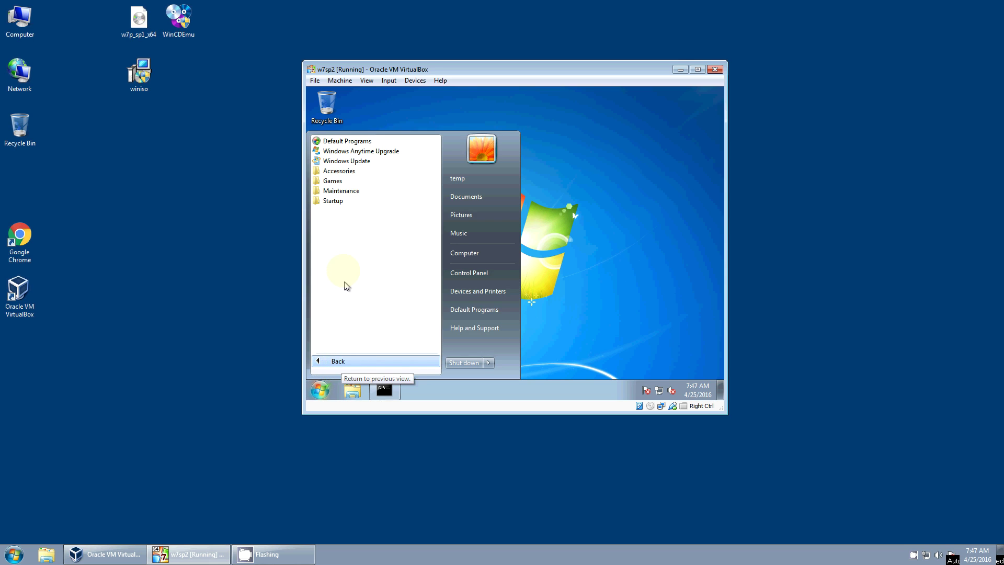
{"action": "left_click", "coordinate": [346, 172]}
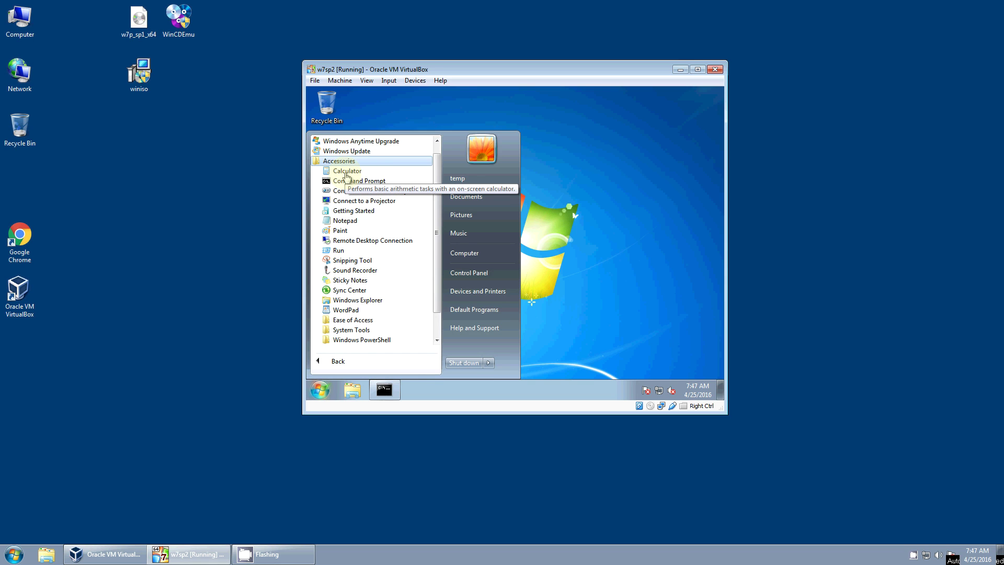
{"action": "left_click", "coordinate": [351, 330]}
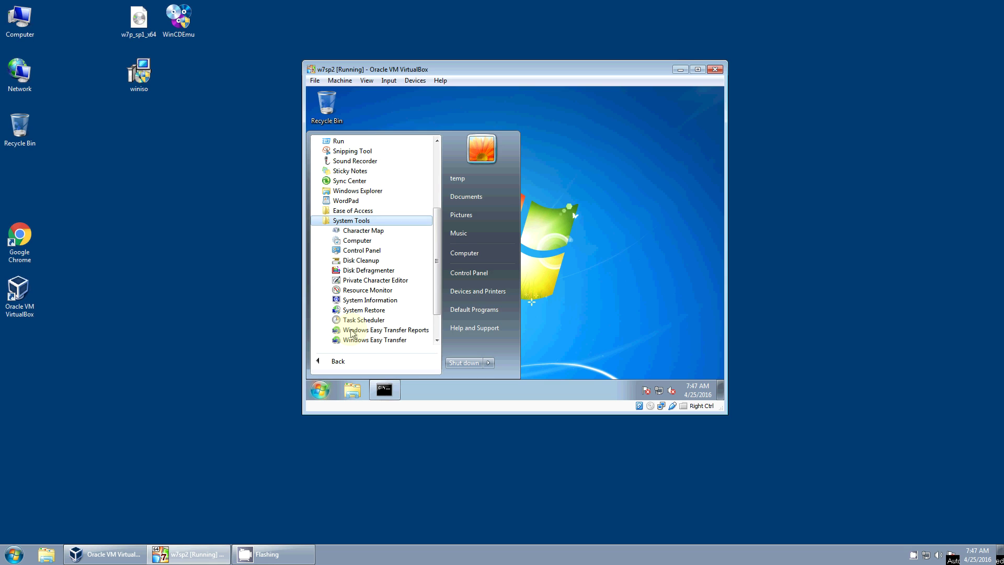
{"action": "right_click", "coordinate": [361, 261]}
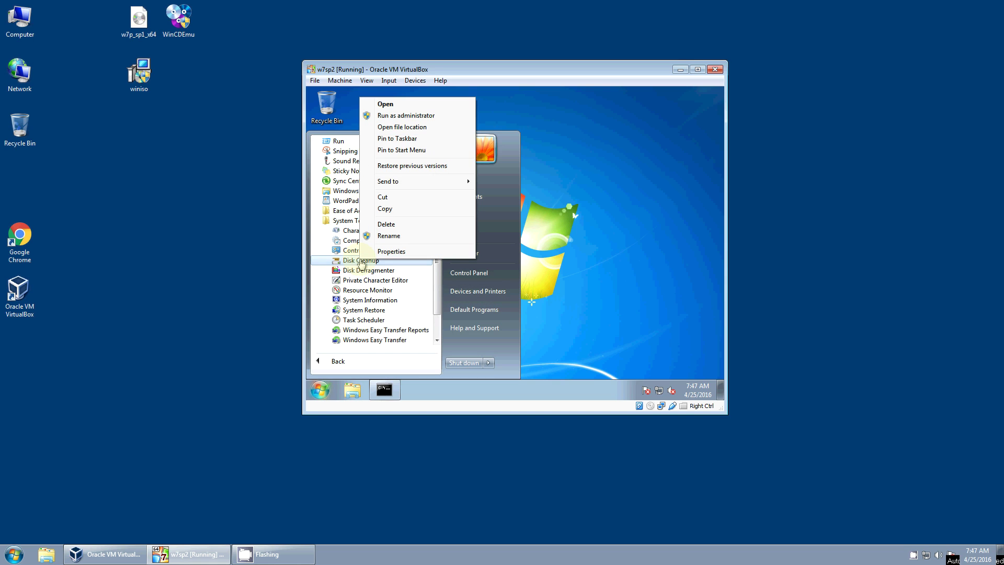
{"action": "left_click", "coordinate": [405, 116]}
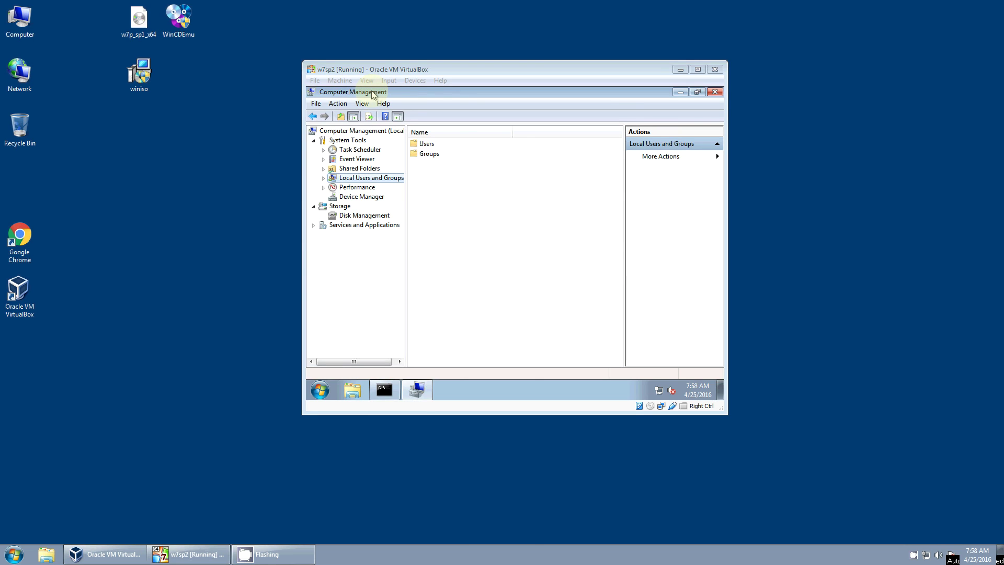
Delete the temp account under Local Users and Groups > Users, confirming every warning
{"action": "left_click", "coordinate": [323, 178]}
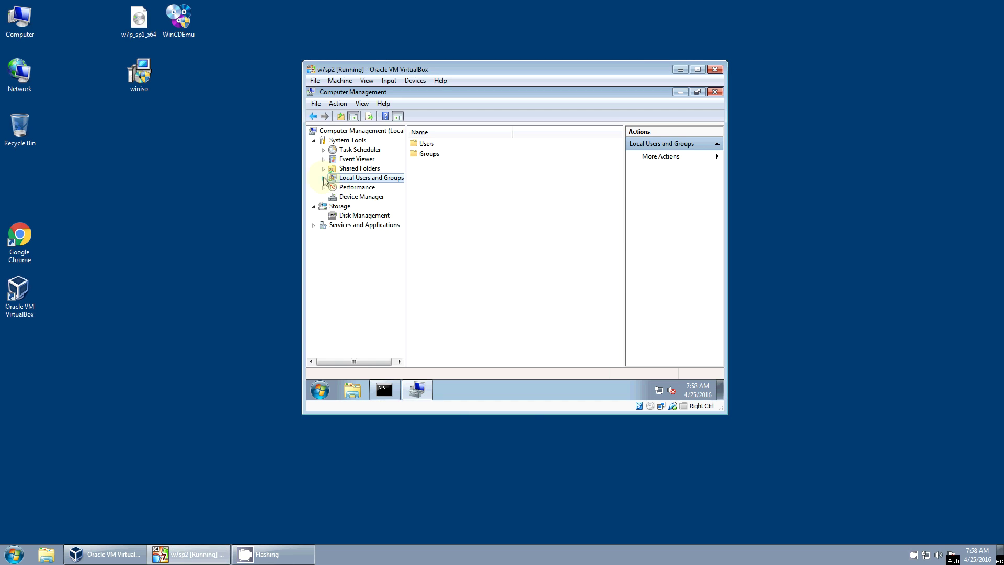
{"action": "left_click", "coordinate": [356, 189]}
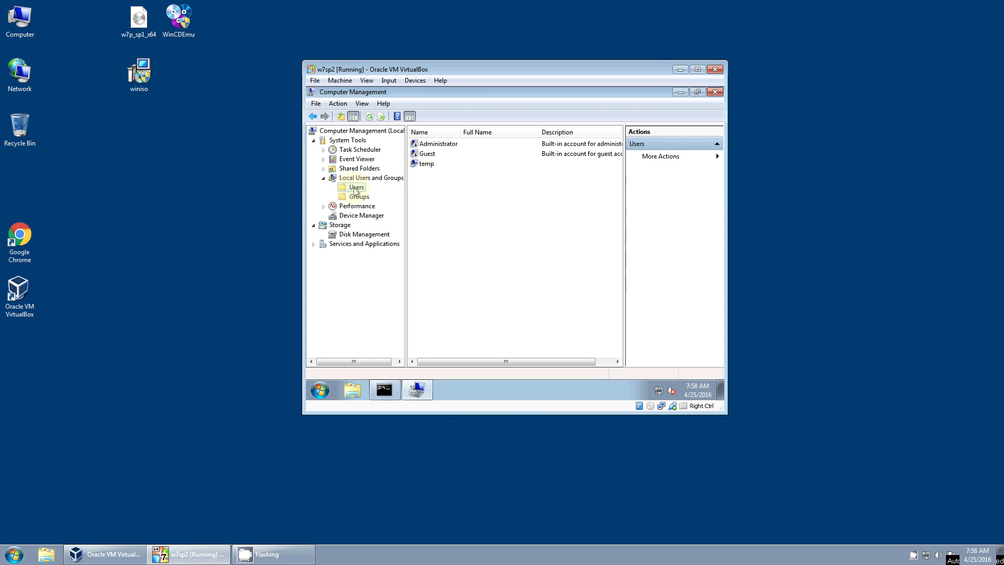
{"action": "left_click", "coordinate": [425, 165]}
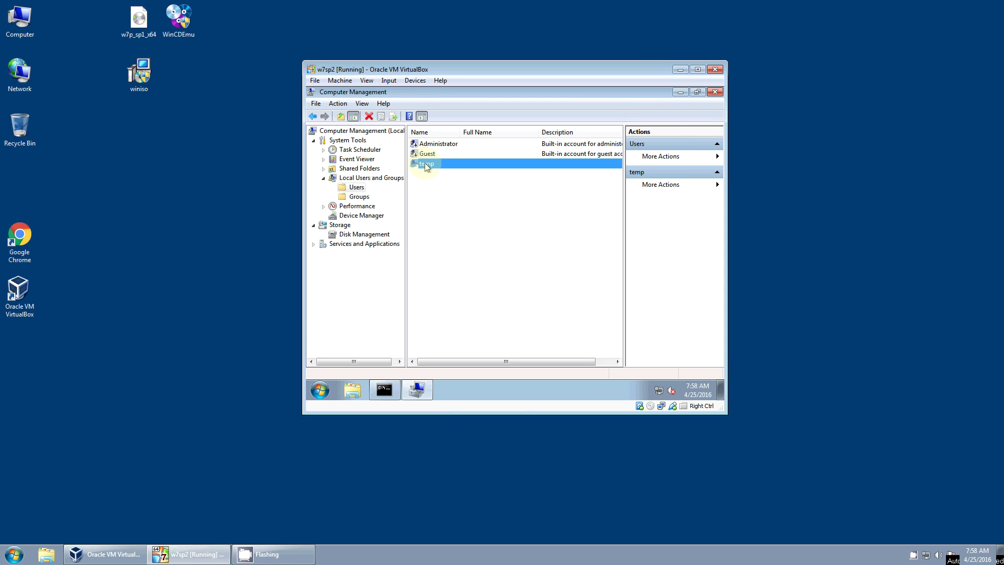
{"action": "right_click", "coordinate": [425, 166]}
{"action": "left_click", "coordinate": [448, 202]}
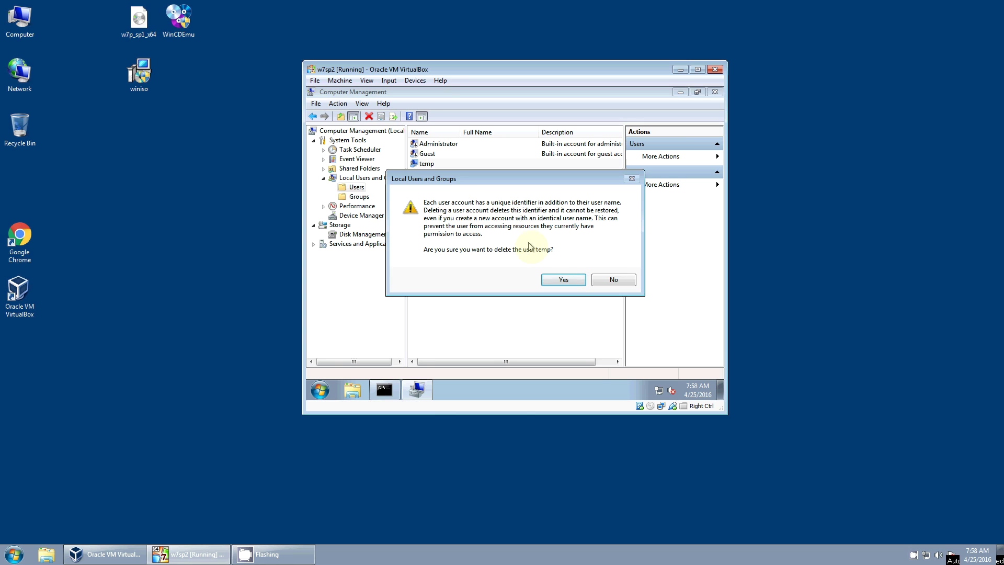
{"action": "left_click", "coordinate": [561, 281]}
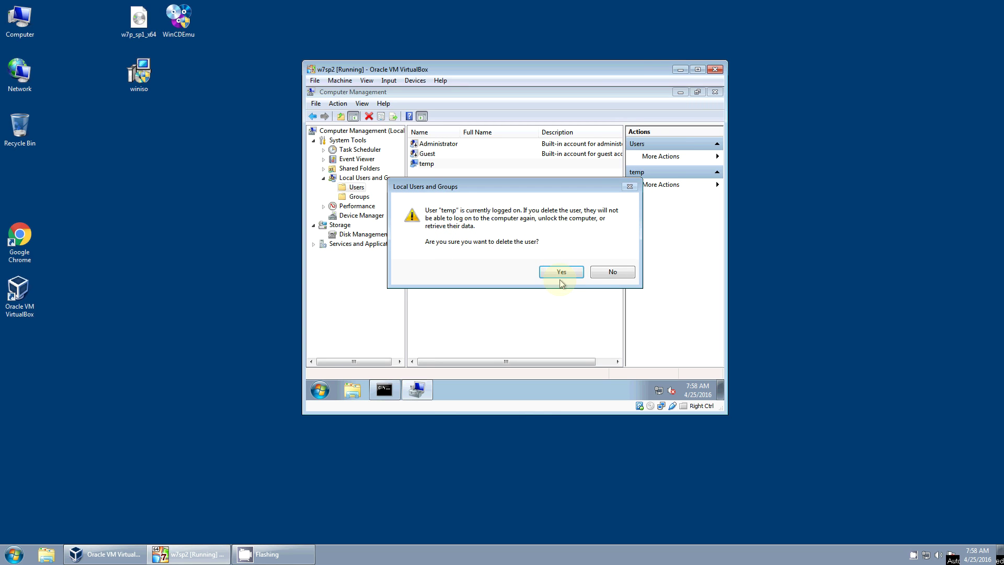
{"action": "left_click", "coordinate": [561, 273]}
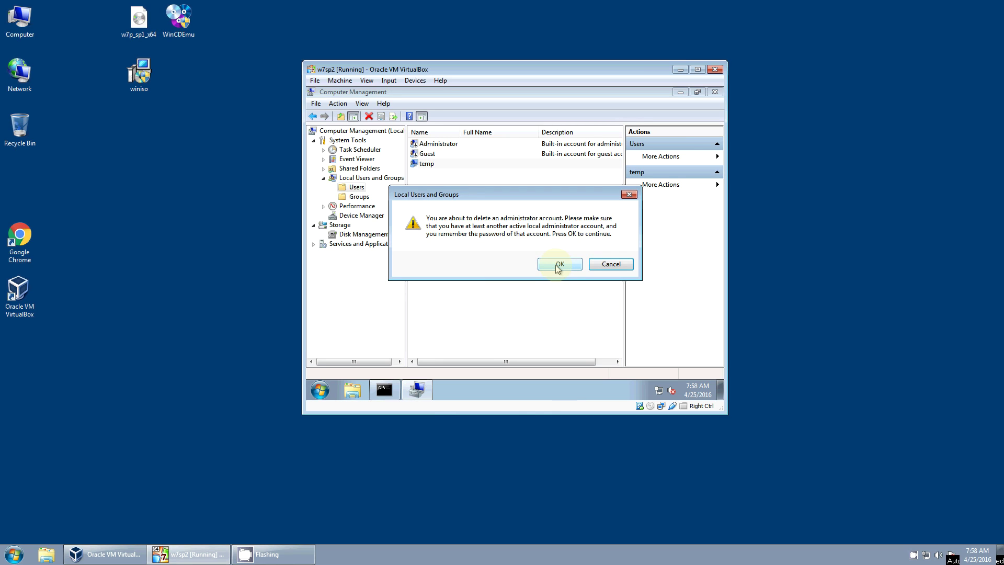
{"action": "left_click", "coordinate": [558, 267]}
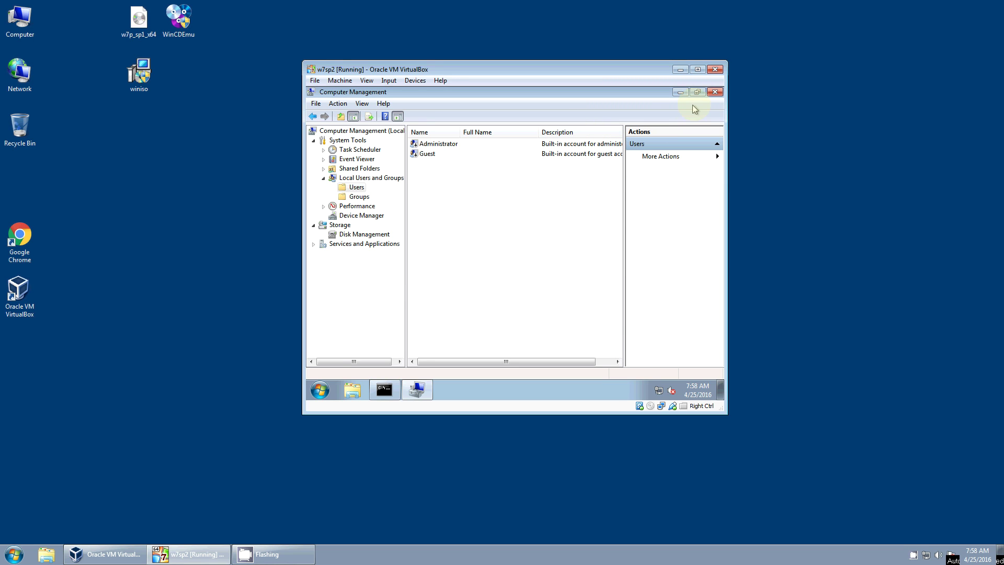
Close Computer Management and run sysprep.exe /generalize /shutdown /oobe in the admin Command Prompt
{"action": "left_click", "coordinate": [715, 92]}
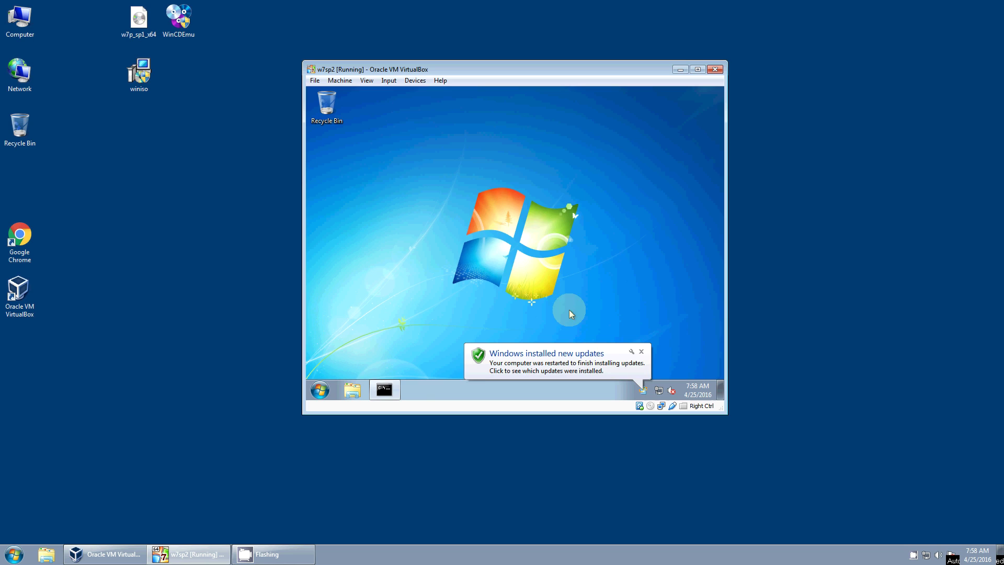
{"action": "left_click", "coordinate": [641, 352]}
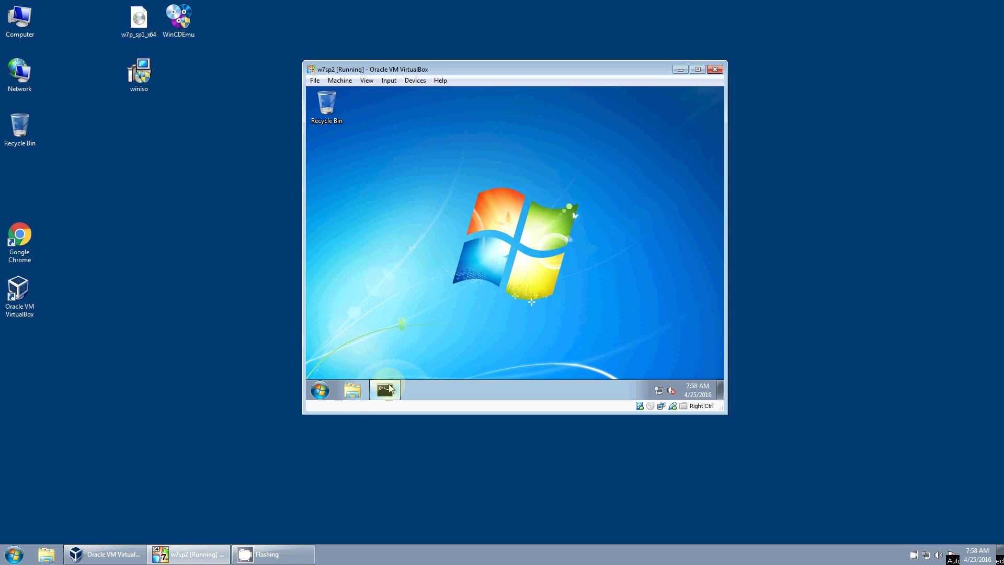
{"action": "left_click", "coordinate": [390, 388]}
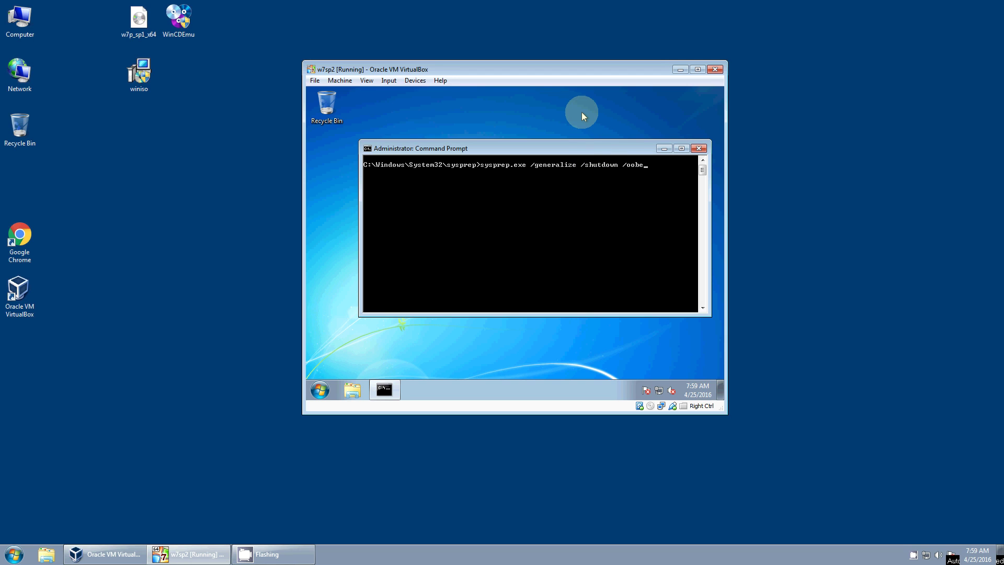
{"action": "key", "text": "Return"}
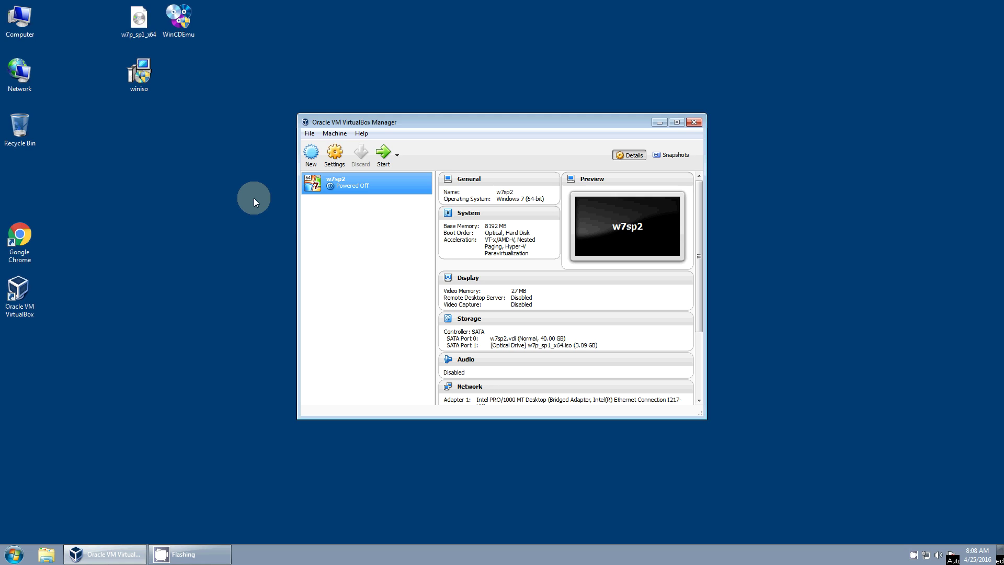
Start w7sp2 again and boot it from the Windows install CD/DVD
{"action": "left_click", "coordinate": [322, 186]}
{"action": "left_click", "coordinate": [383, 158]}
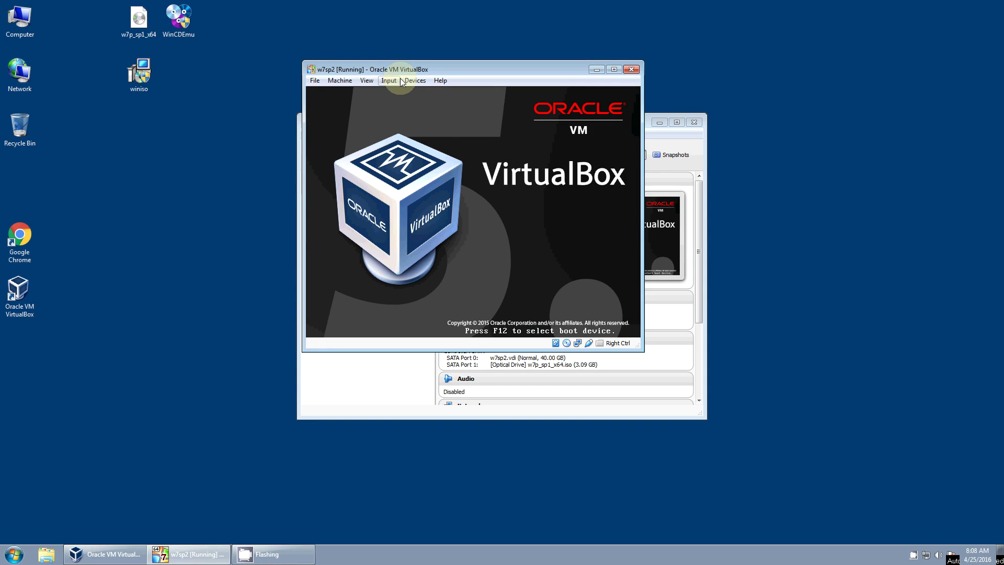
{"action": "key", "text": "Return"}
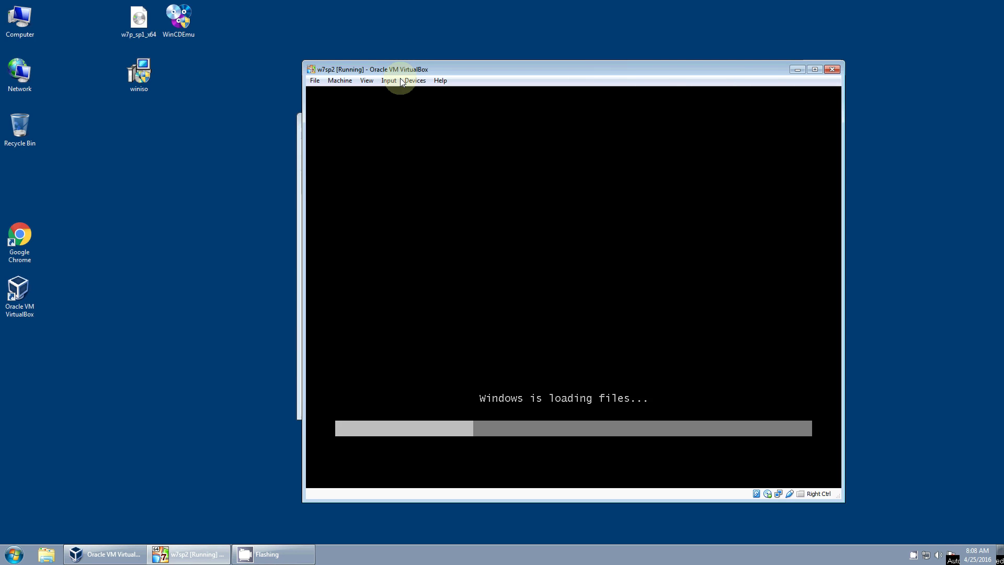
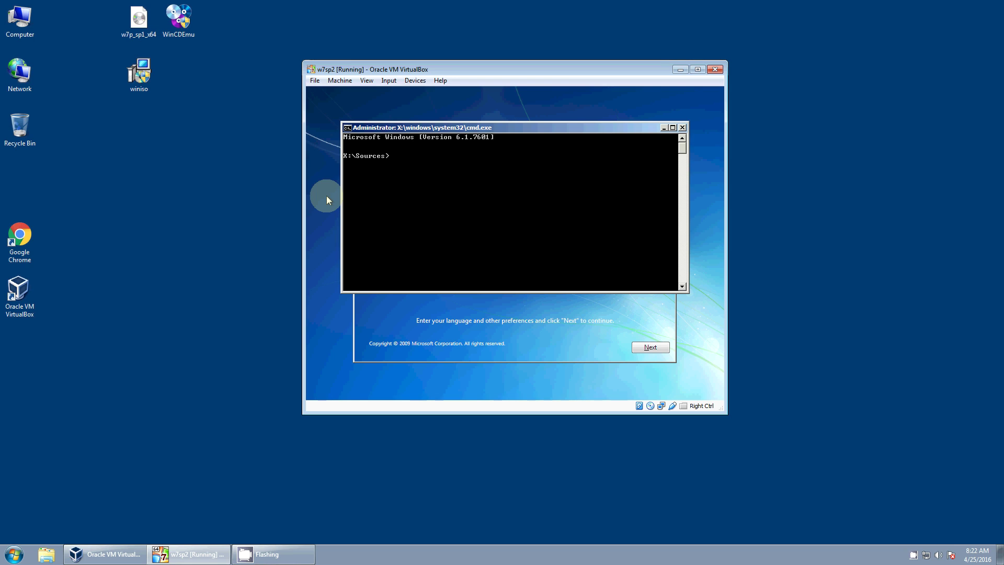
Initialise WinPE with wpeinit and switch the prompt to drive D
{"action": "type", "text": "wpeinit"}
{"action": "key", "text": "Return"}
{"action": "type", "text": "d:"}
{"action": "key", "text": "Return"}
List D:\Users and delete its temp folder with rmdir /s /q temp
{"action": "type", "text": "cd Users"}
{"action": "key", "text": "Return"}
{"action": "type", "text": "dir"}
{"action": "key", "text": "Return"}
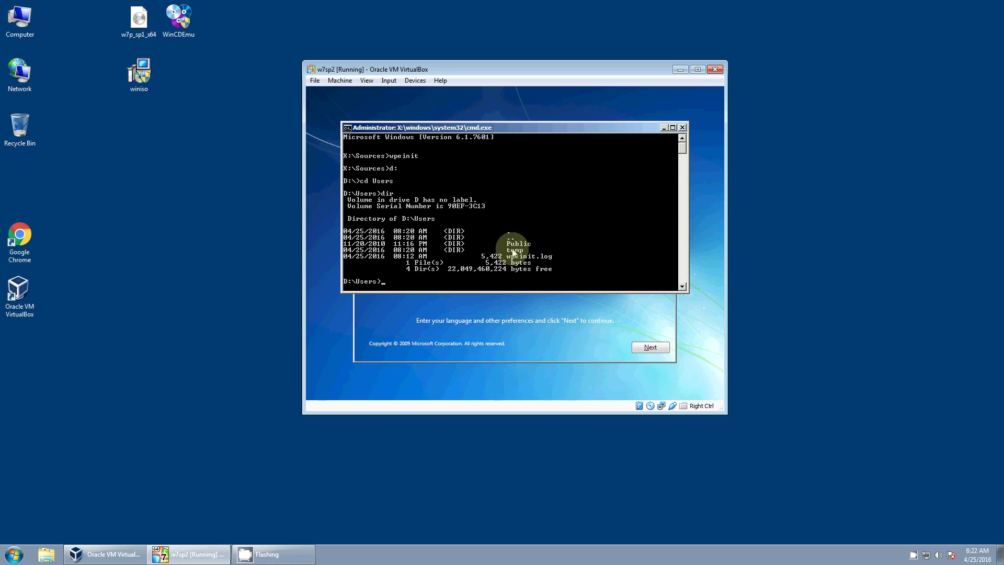
{"action": "type", "text": "rmd"}
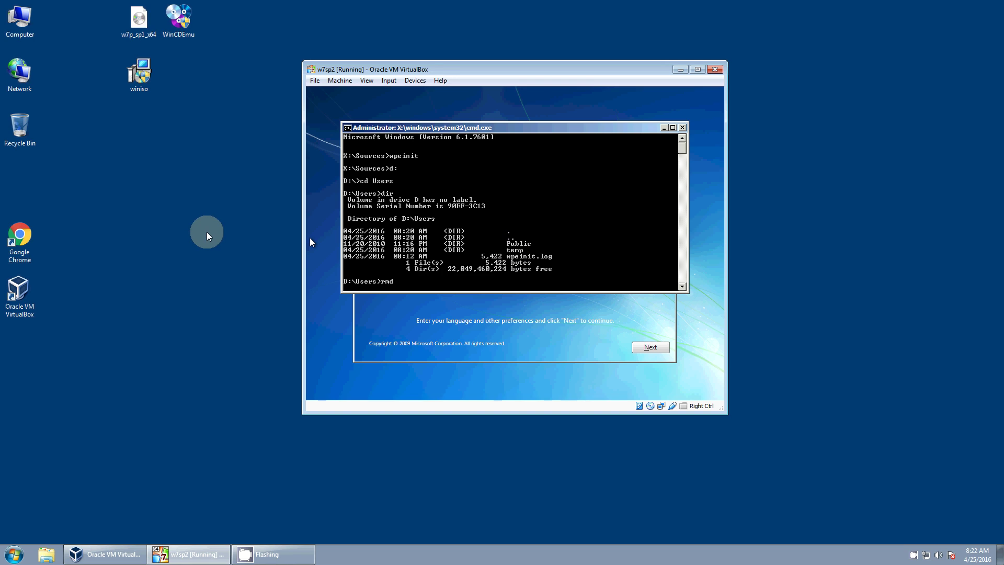
{"action": "type", "text": "ir /s /q temp"}
{"action": "key", "text": "Return"}
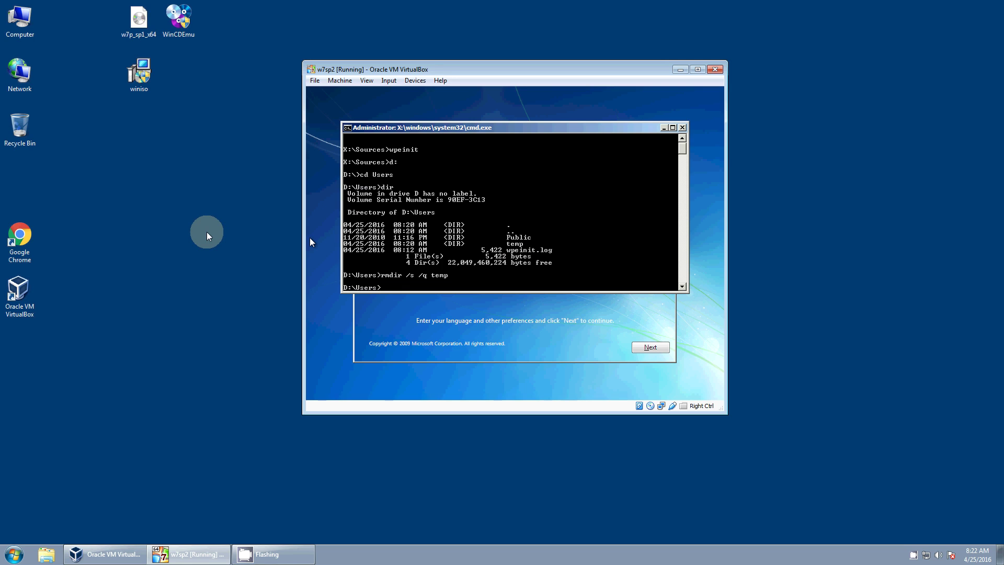
Return to the root of drive D and list its contents
{"action": "type", "text": "\\"}
{"action": "key", "text": "Return"}
{"action": "type", "text": "dir"}
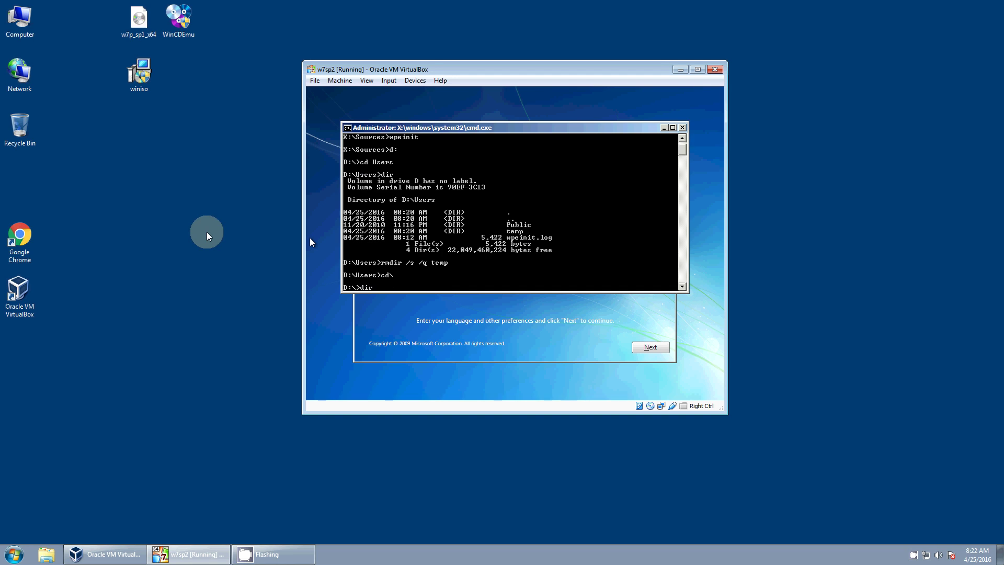
{"action": "key", "text": "Return"}
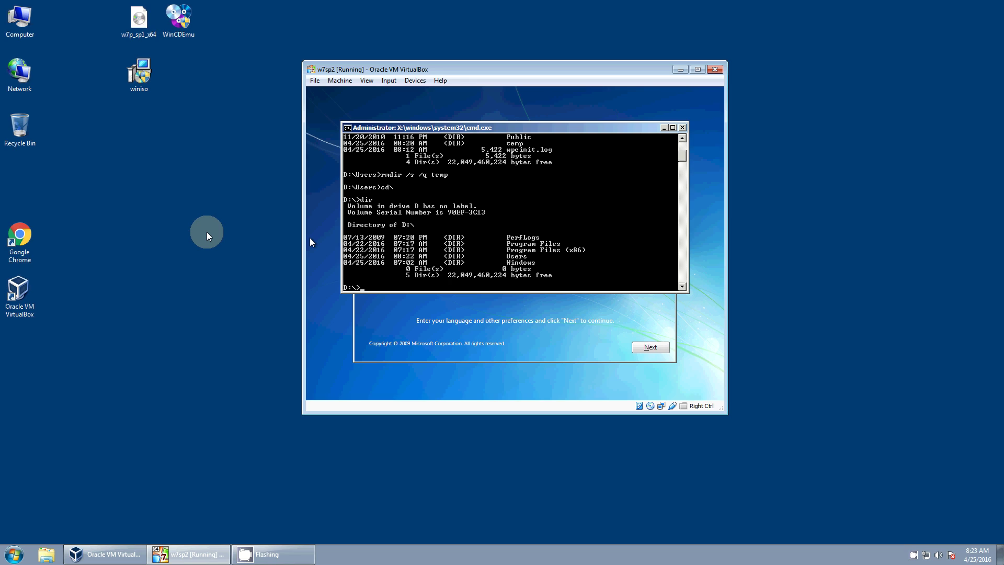
Switch to the root of X:, clear the screen and list files including setup.exe and imagex.exe
{"action": "type", "text": "x:"}
{"action": "key", "text": "Return"}
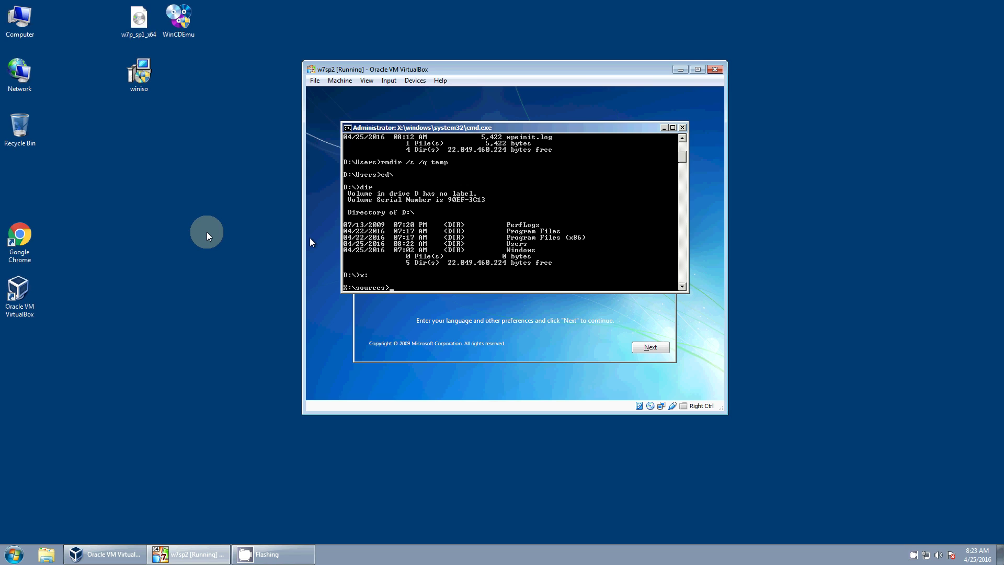
{"action": "type", "text": "cd\\"}
{"action": "key", "text": "Return"}
{"action": "type", "text": "cls"}
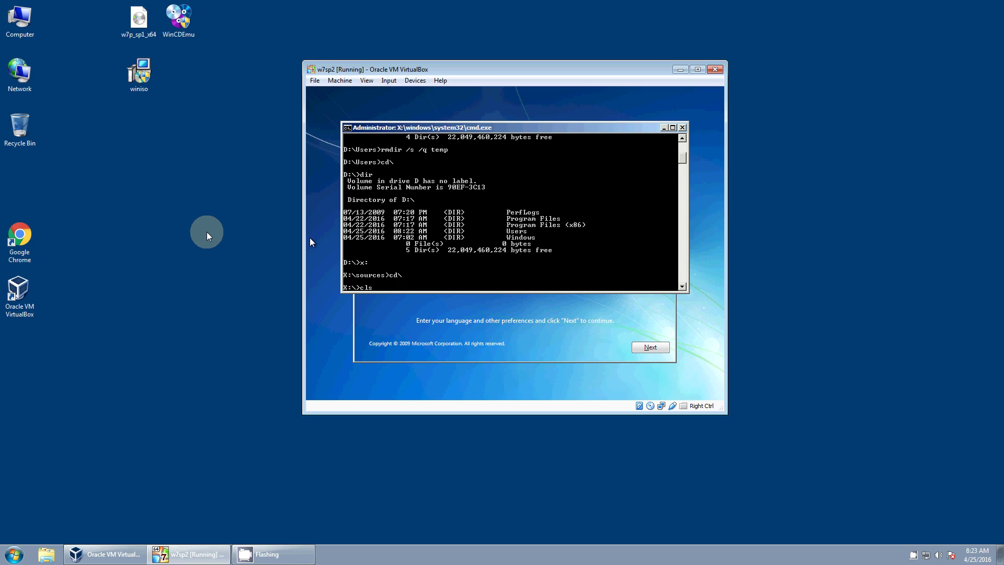
{"action": "key", "text": "Return"}
{"action": "type", "text": "dir"}
{"action": "key", "text": "Return"}
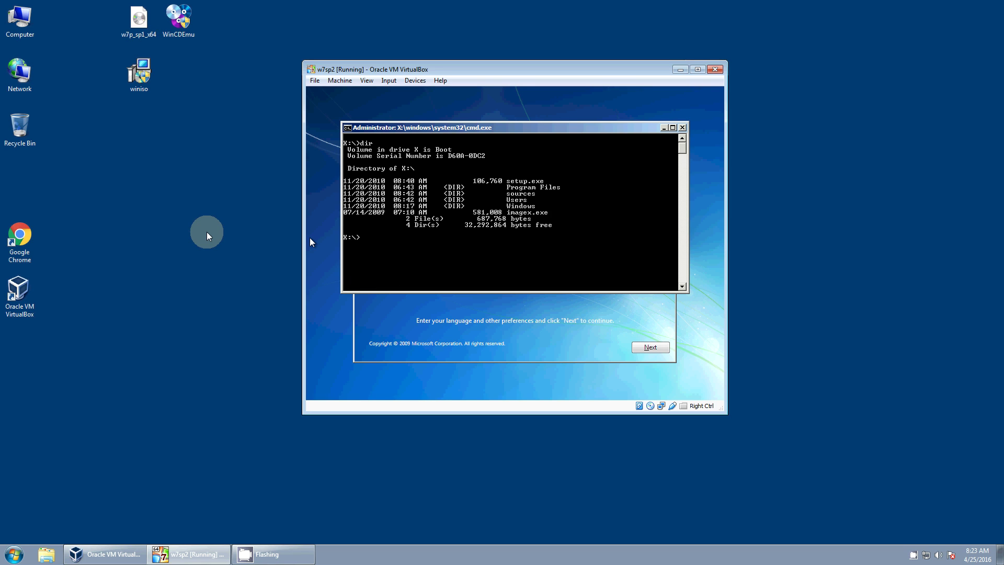
Capture D:\ into d:\install.wim with imagex /verify /capture /compress maximum
{"action": "type", "text": "imagex /verify /capture /compress"}
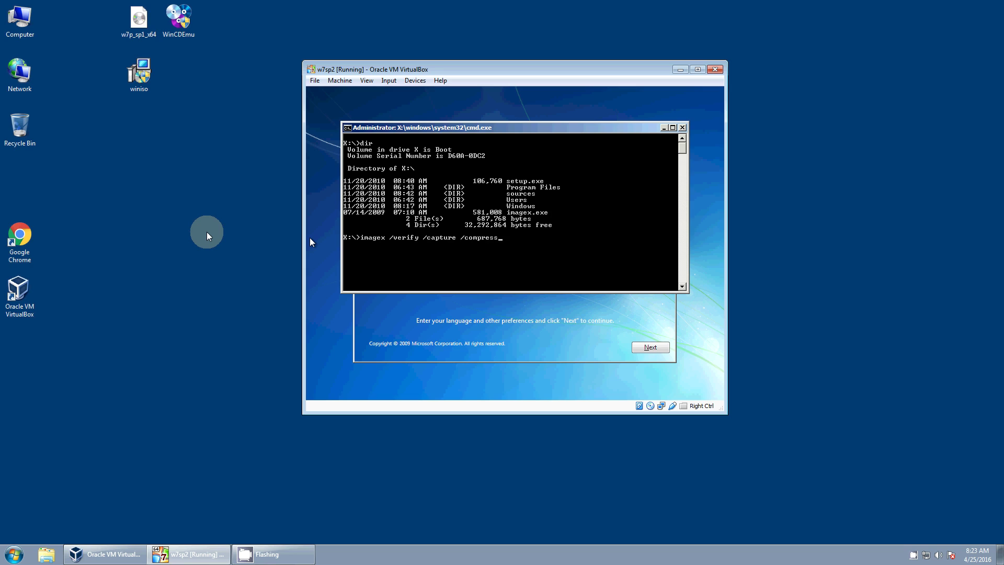
{"action": "type", "text": " maximum d:\\"}
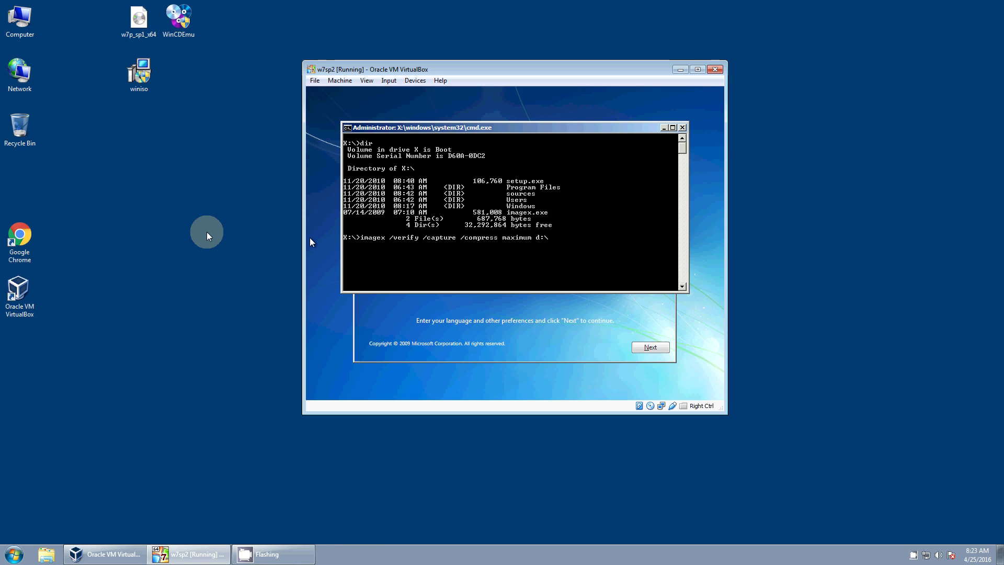
{"action": "type", "text": " d:\\"}
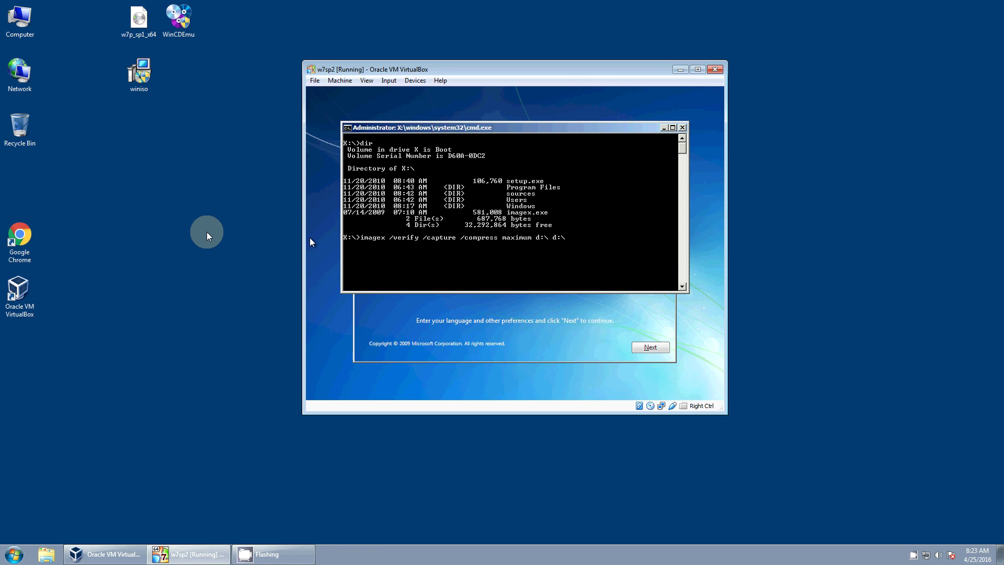
{"action": "type", "text": "install.wim \"Windows"}
{"action": "key", "text": "Return"}
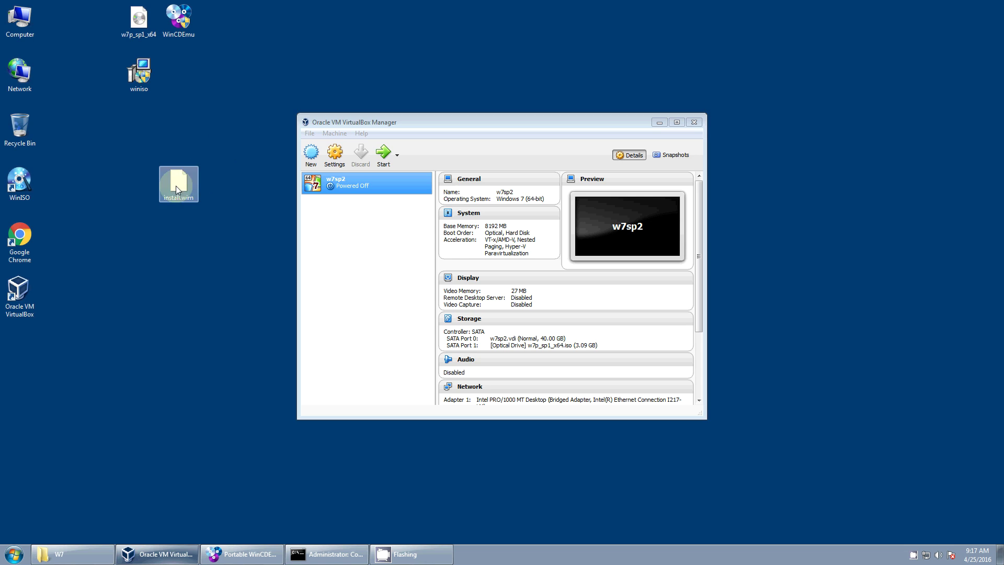
Close the VirtualBox Manager window so install.wim shows on the desktop
{"action": "mouse_move", "coordinate": [176, 186]}
{"action": "left_mouse_down"}
{"action": "mouse_move", "coordinate": [165, 159]}
{"action": "mouse_move", "coordinate": [178, 181]}
{"action": "left_mouse_up"}
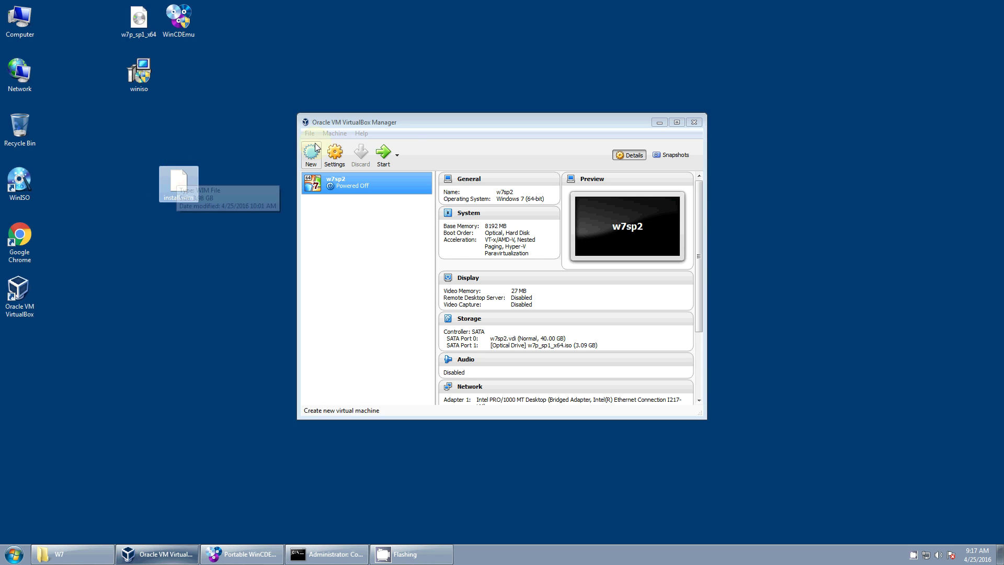
{"action": "left_click", "coordinate": [693, 124]}
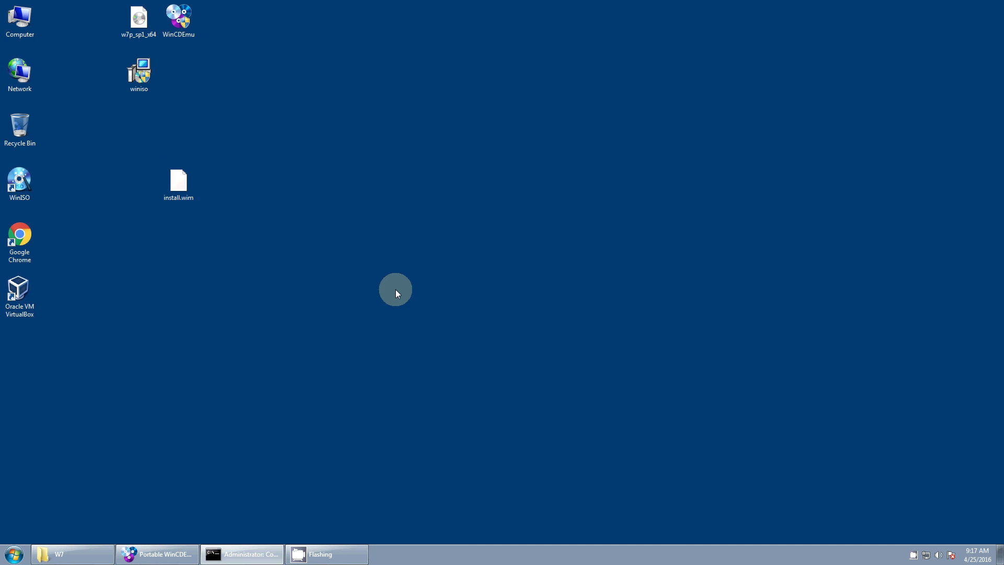
{"action": "left_click", "coordinate": [186, 32]}
Check w7p_sp1_x64.iso is mounted as E: in WinCDEmu, then show Local Disk (C:) in Explorer
{"action": "left_click", "coordinate": [169, 556]}
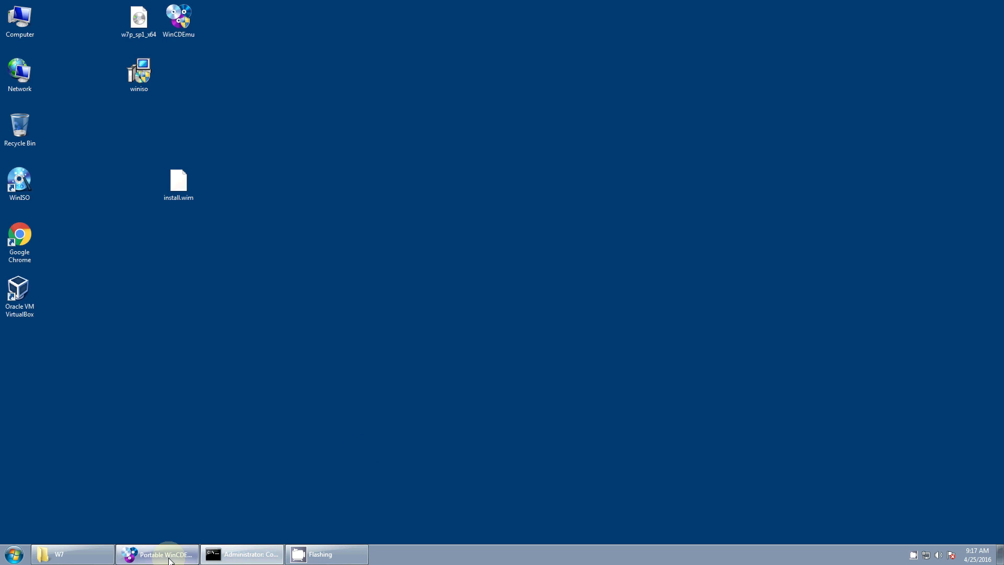
{"action": "left_click", "coordinate": [132, 24]}
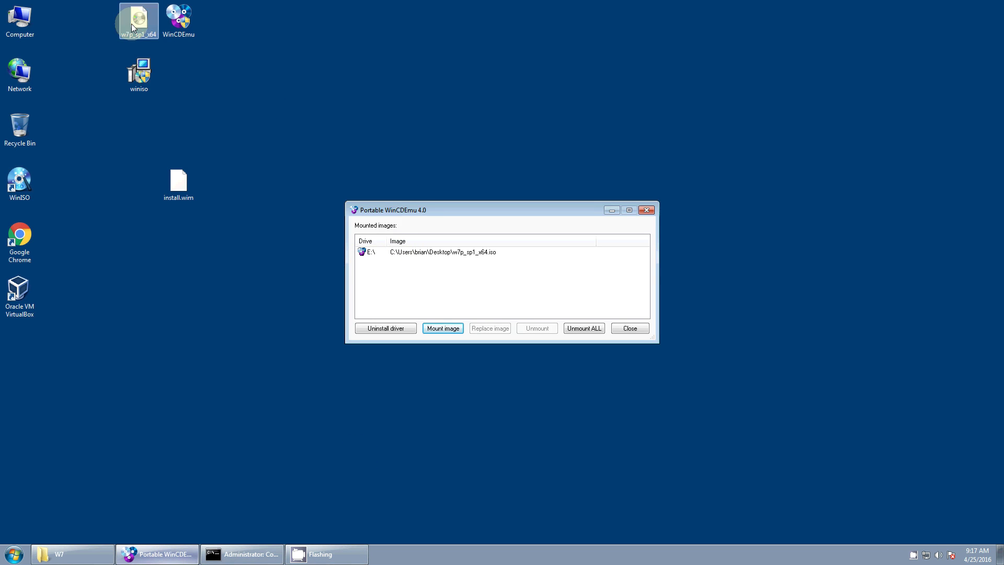
{"action": "mouse_move", "coordinate": [132, 27]}
{"action": "left_mouse_down"}
{"action": "mouse_move", "coordinate": [144, 43]}
{"action": "mouse_move", "coordinate": [142, 27]}
{"action": "left_mouse_up"}
{"action": "left_click", "coordinate": [152, 270]}
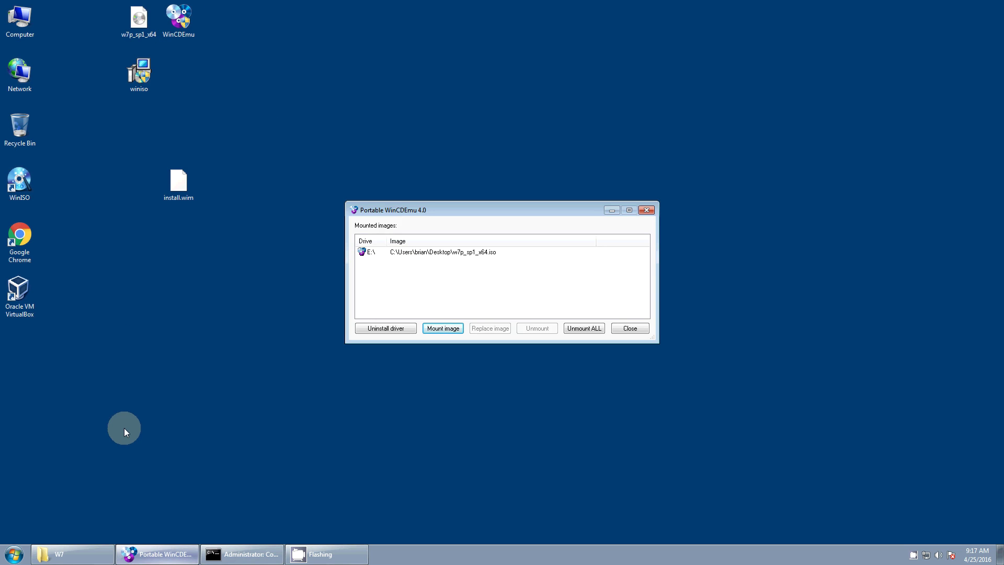
{"action": "left_click", "coordinate": [62, 554]}
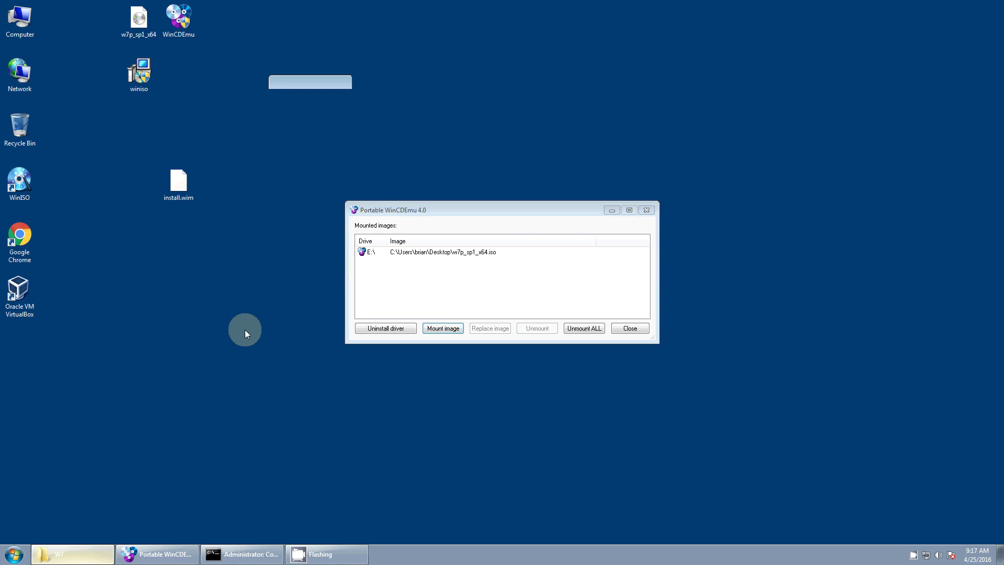
{"action": "left_click", "coordinate": [317, 267]}
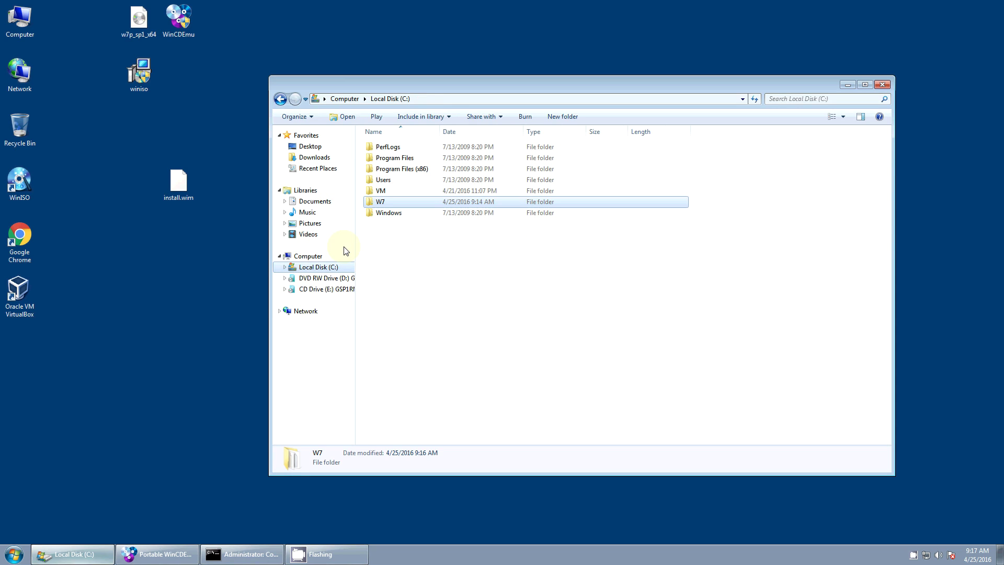
Move the desktop install.wim into C:\W7\sources, replacing the existing install.wim
{"action": "double_click", "coordinate": [380, 204]}
{"action": "left_click_drag", "start_coordinate": [393, 86], "coordinate": [452, 76]}
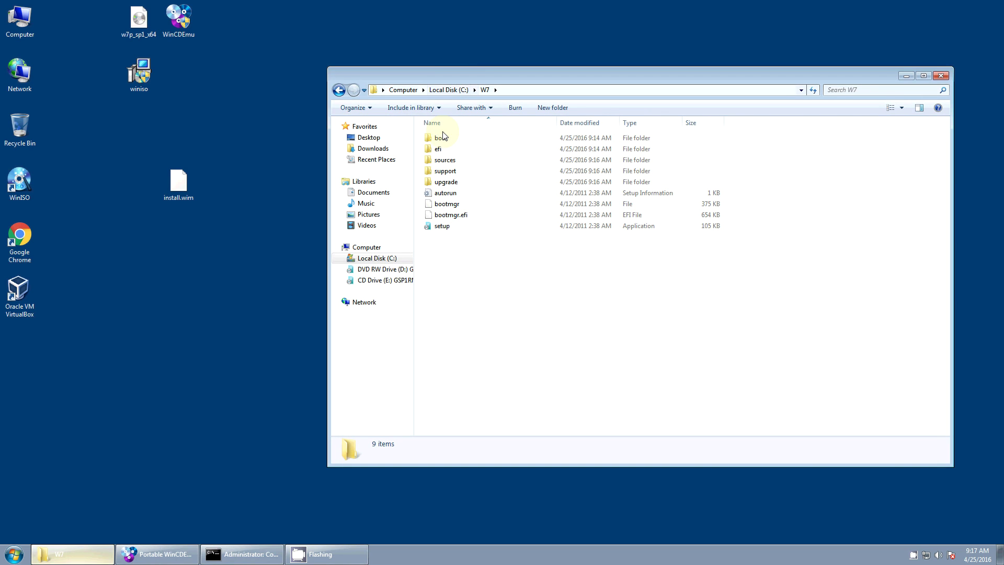
{"action": "double_click", "coordinate": [448, 160]}
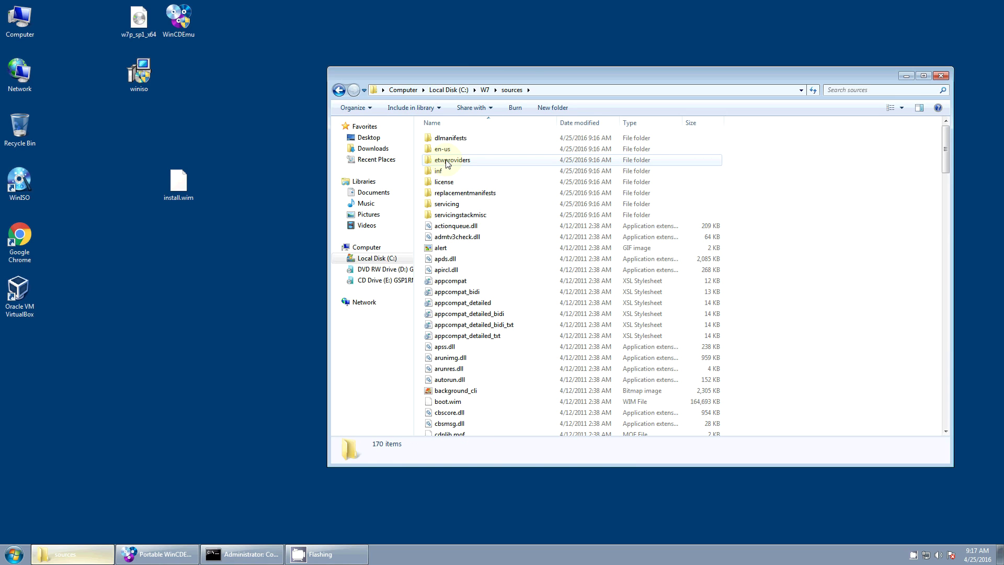
{"action": "left_click", "coordinate": [179, 183]}
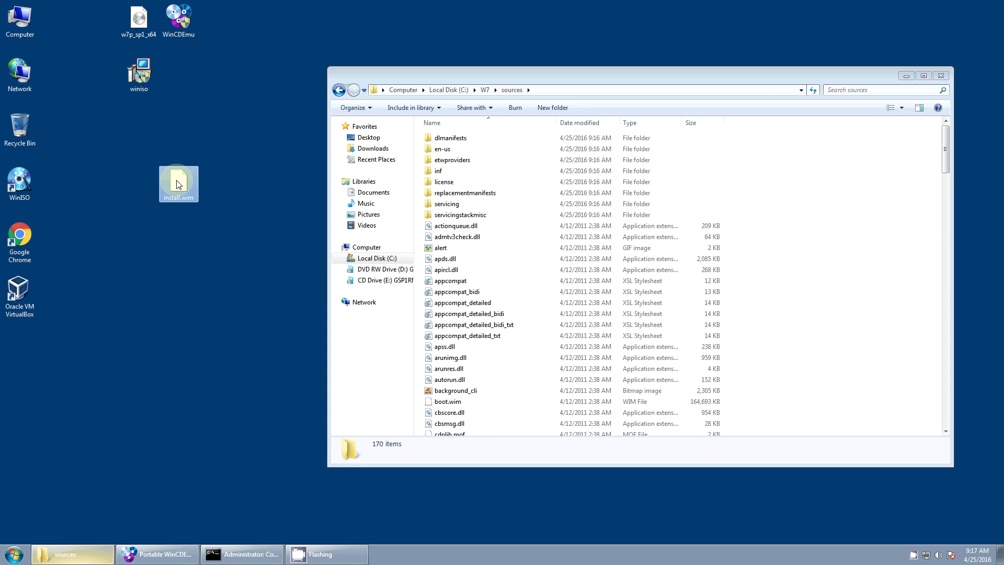
{"action": "left_click_drag", "start_coordinate": [178, 184], "coordinate": [738, 290]}
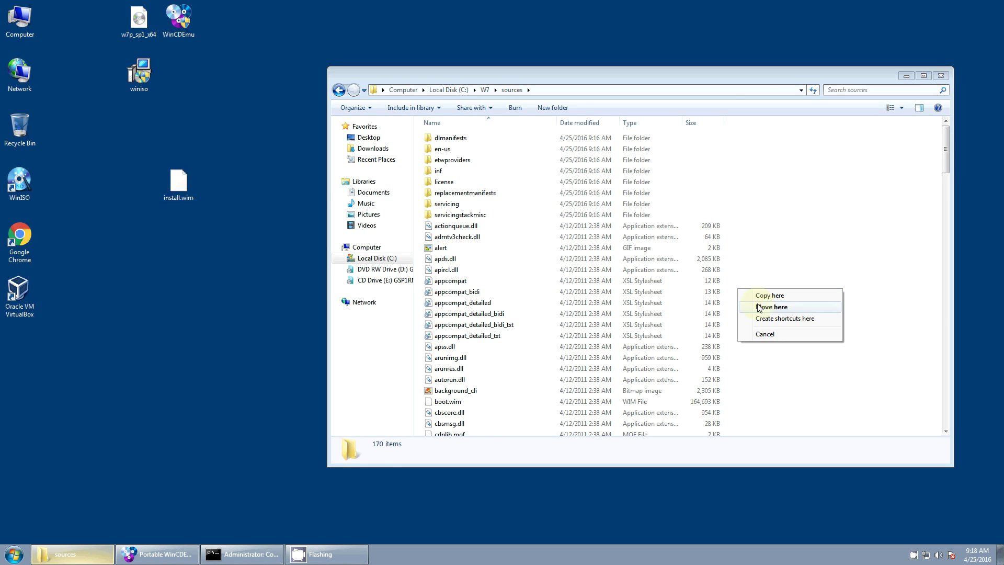
{"action": "left_click", "coordinate": [760, 307]}
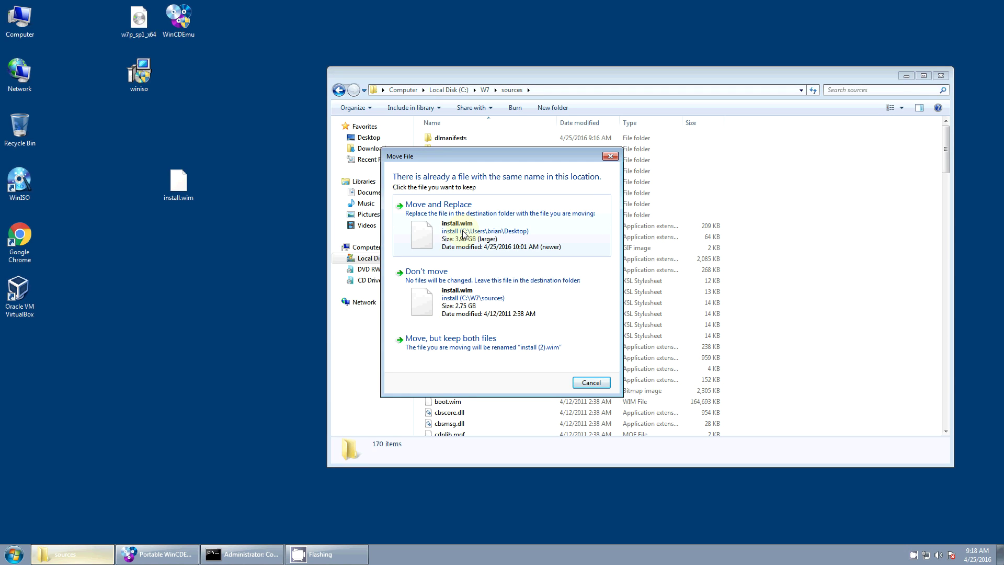
{"action": "left_click", "coordinate": [458, 232]}
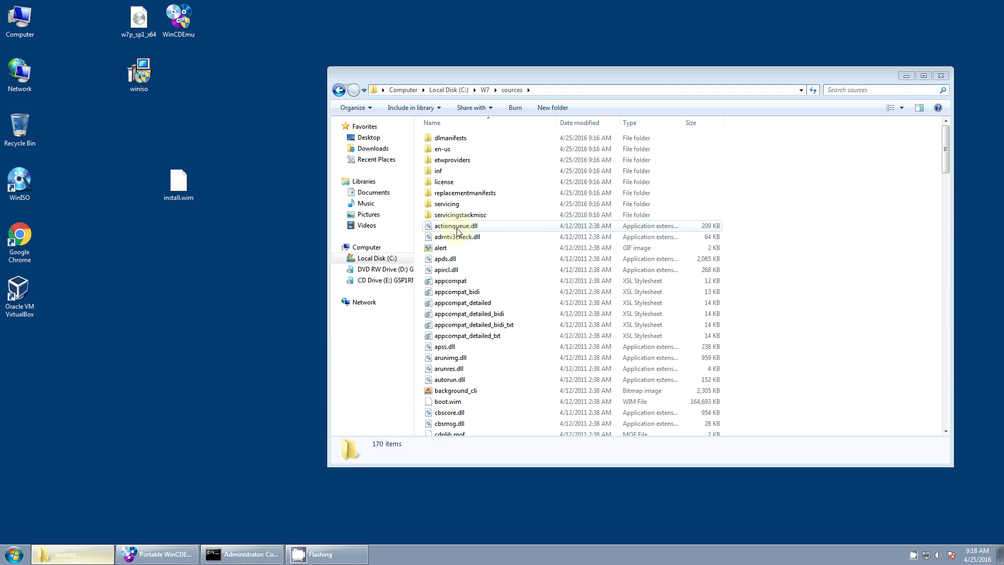
{"action": "left_click", "coordinate": [466, 260]}
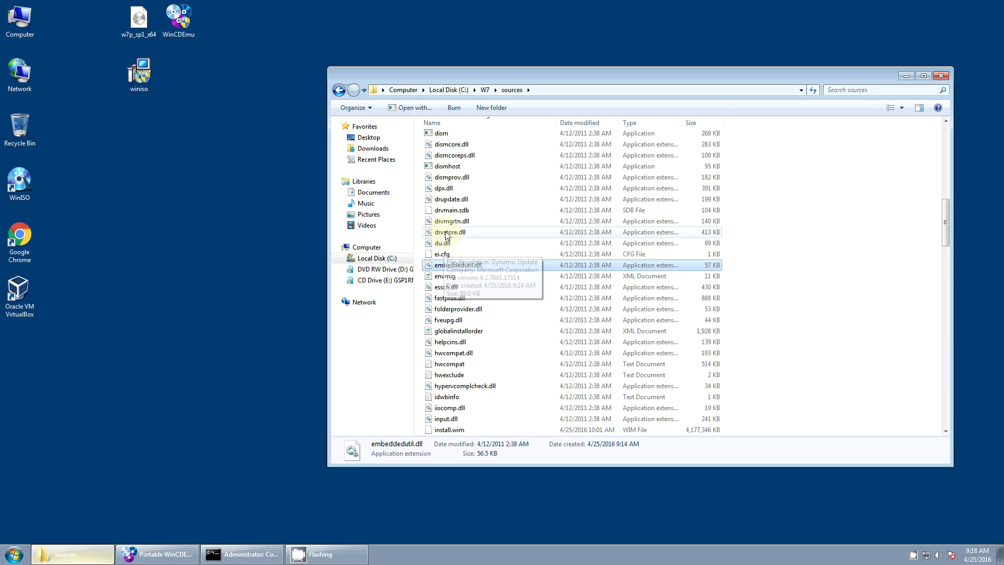
Delete ei.cfg and the four edition .clg catalog files, then close the folder window
{"action": "left_click", "coordinate": [442, 255]}
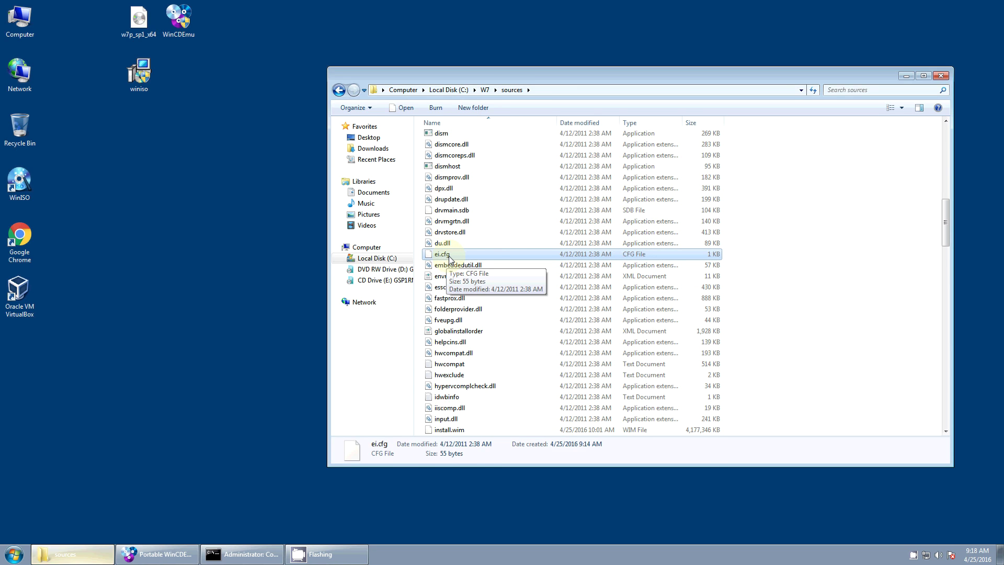
{"action": "key", "text": "Delete"}
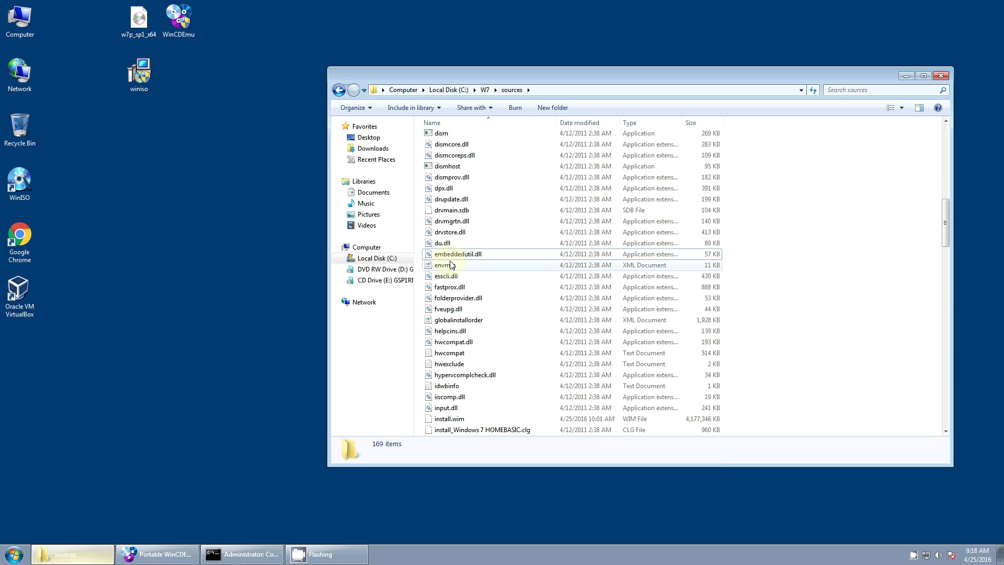
{"action": "left_click", "coordinate": [499, 341]}
{"action": "scroll", "coordinate": [499, 341], "scroll_direction": "down", "scroll_amount": 3}
{"action": "left_click", "coordinate": [469, 331]}
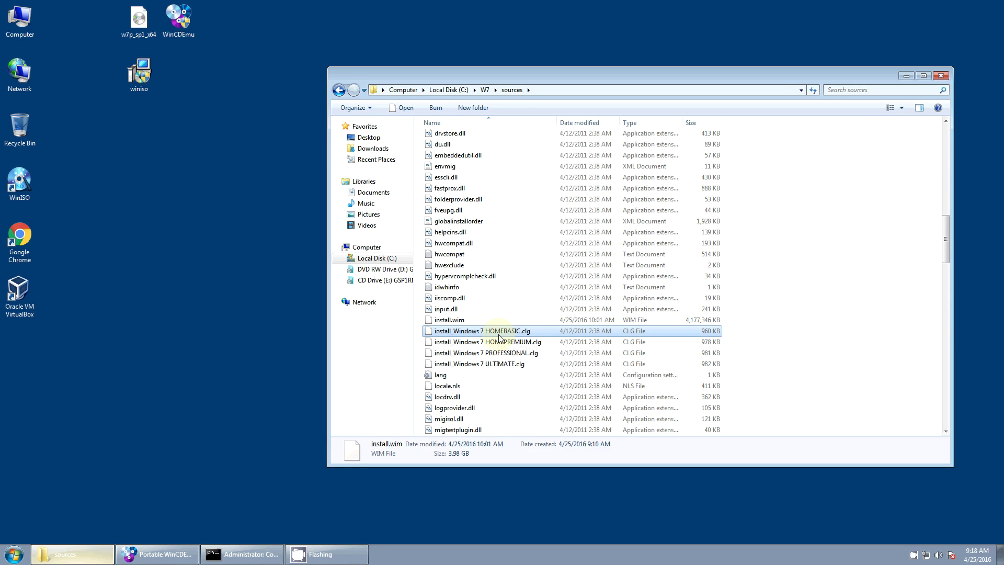
{"action": "key", "text": "shift+Down"}
{"action": "key", "text": "shift+Down"}
{"action": "key", "text": "shift+Down"}
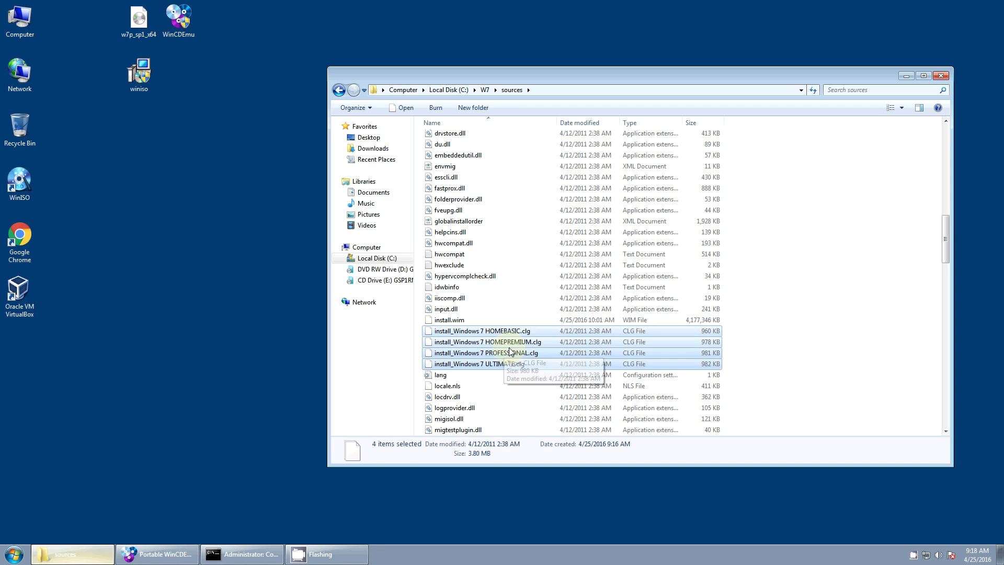
{"action": "key", "text": "Delete"}
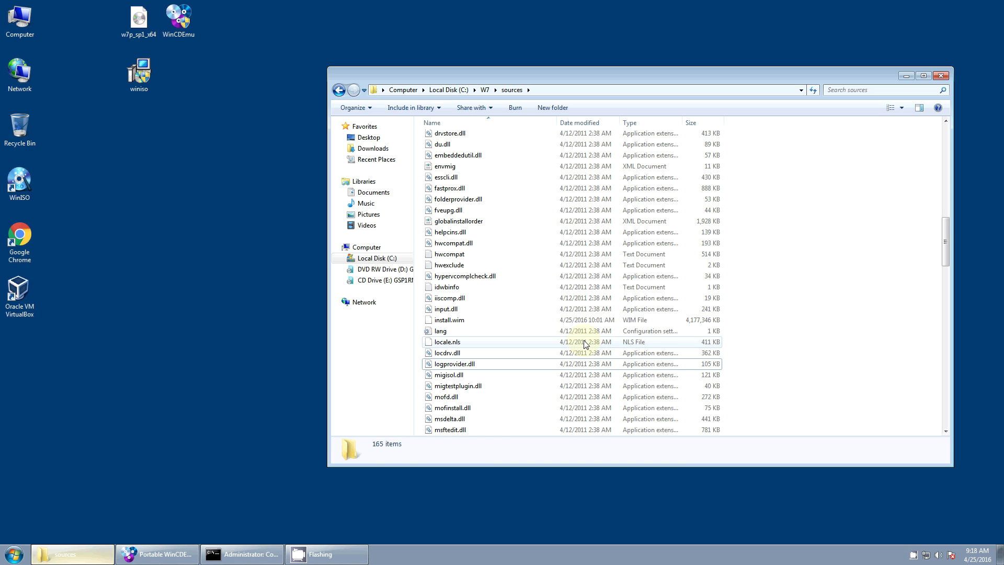
{"action": "left_click", "coordinate": [940, 76]}
Exit Portable WinCDEmu by closing its dialog
{"action": "left_click", "coordinate": [646, 209]}
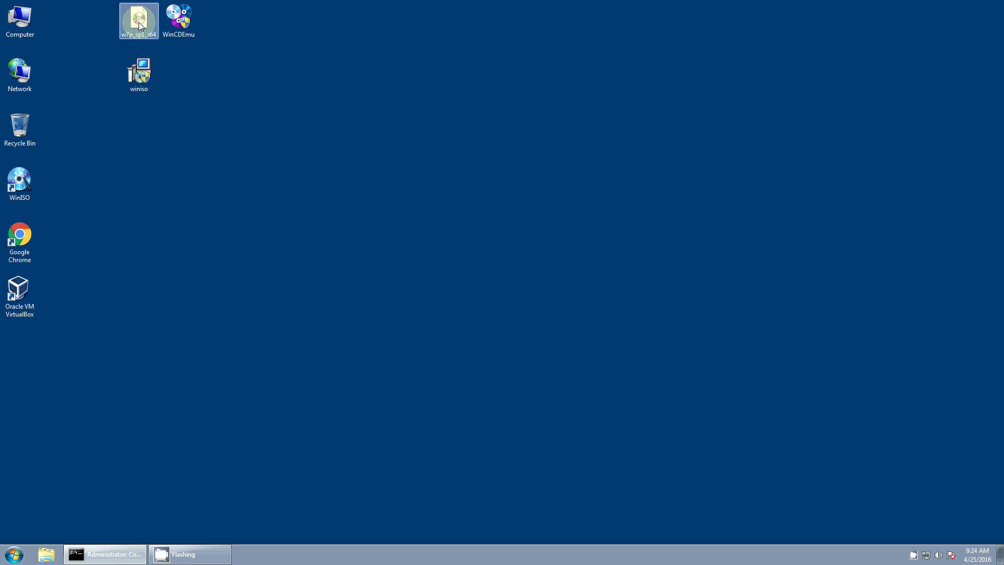
Launch WinISO, skip registration, and open w7p_sp1_x64.iso from the Desktop
{"action": "double_click", "coordinate": [29, 183]}
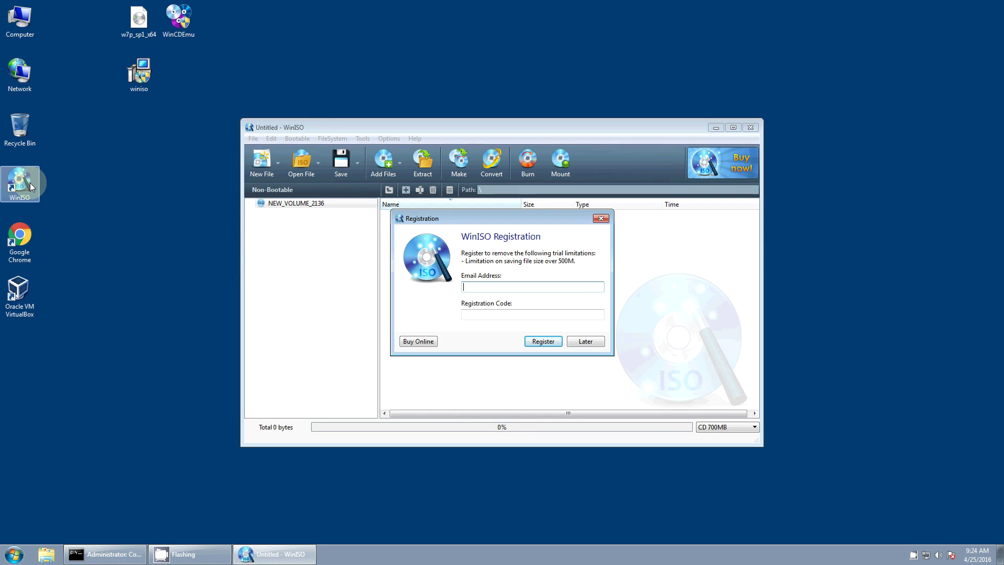
{"action": "left_click", "coordinate": [584, 343]}
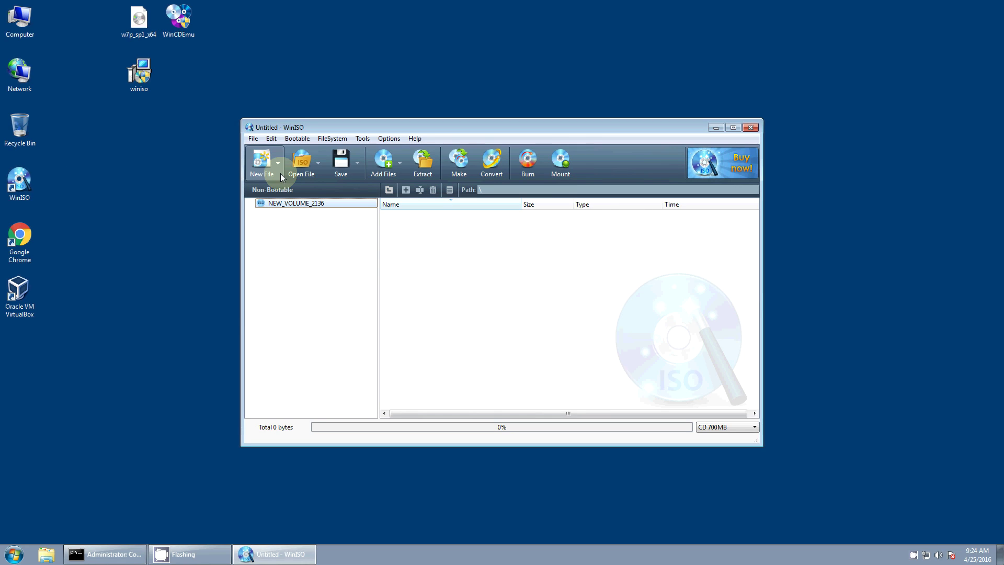
{"action": "left_click", "coordinate": [315, 164]}
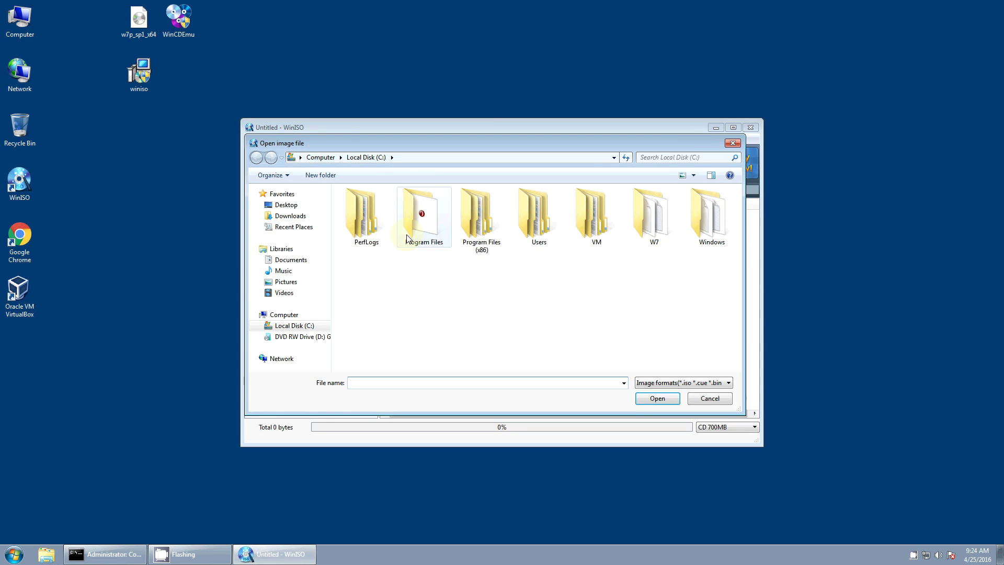
{"action": "left_click", "coordinate": [284, 205]}
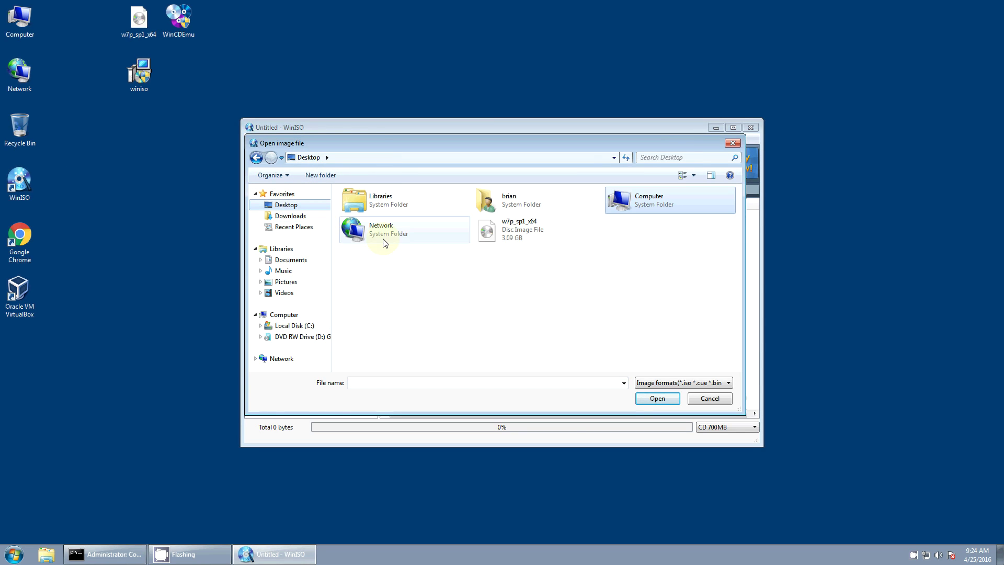
{"action": "double_click", "coordinate": [507, 226]}
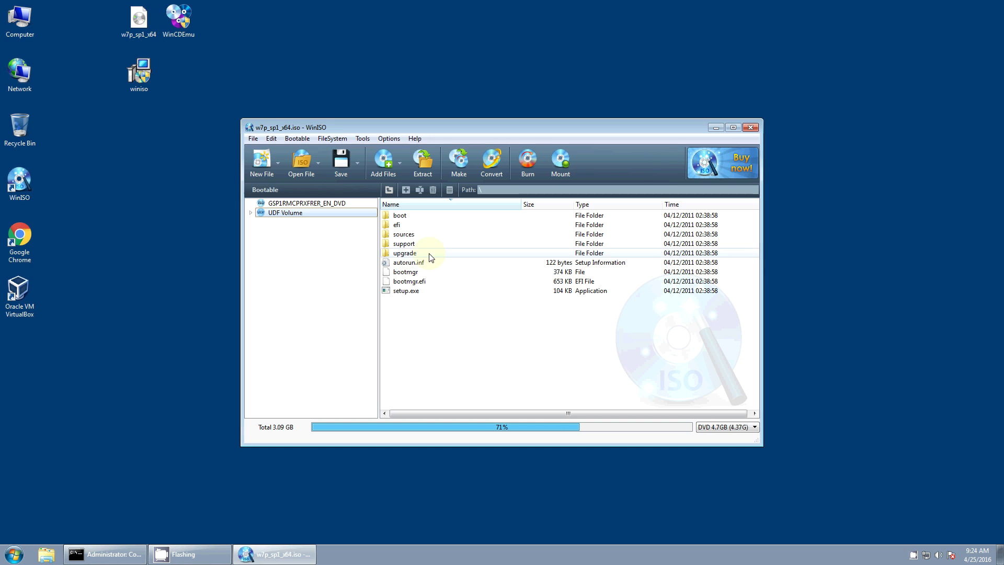
Extract the disc's boot image to c:\boot, then close WinISO
{"action": "left_click", "coordinate": [299, 139]}
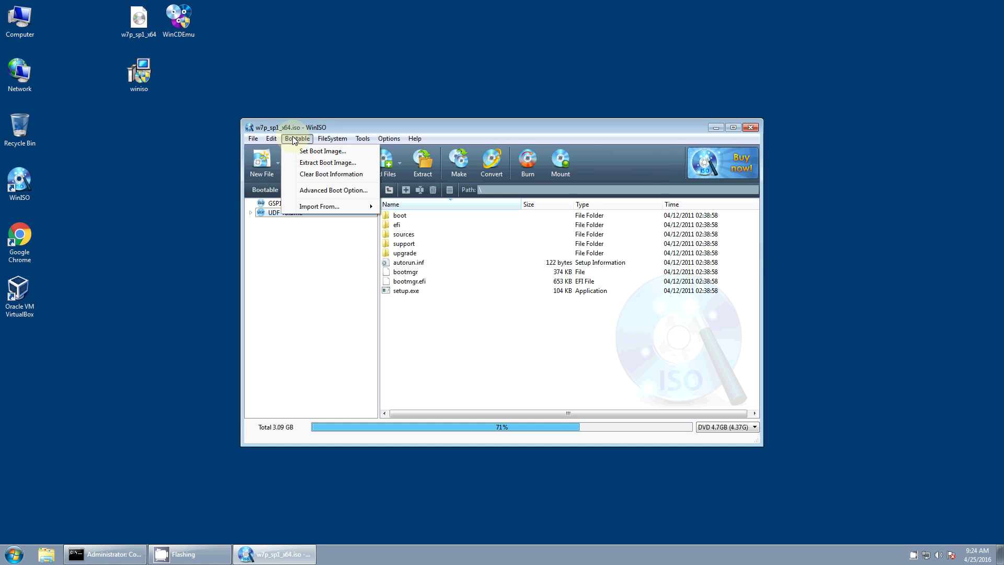
{"action": "left_click", "coordinate": [309, 163]}
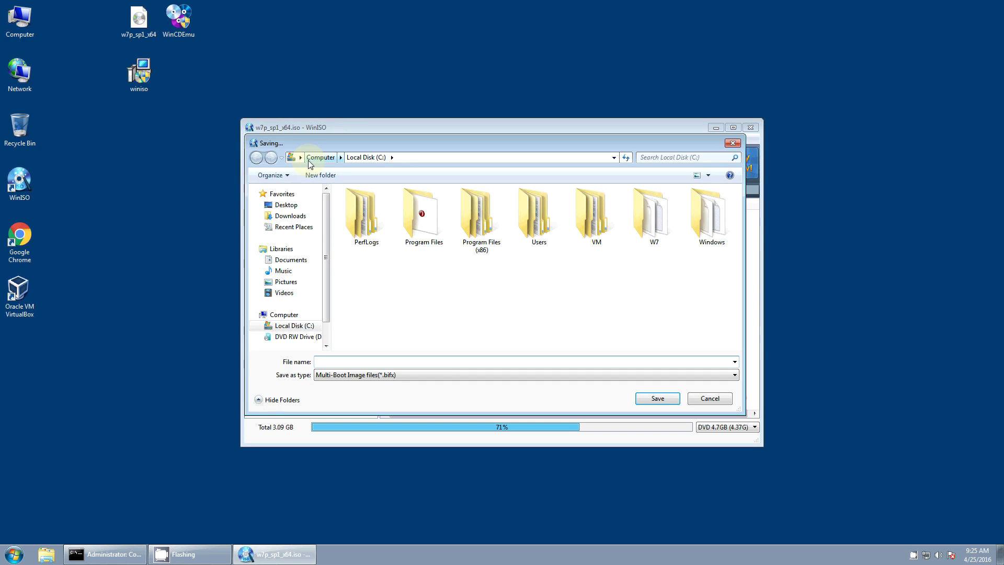
{"action": "type", "text": "c:\boot"}
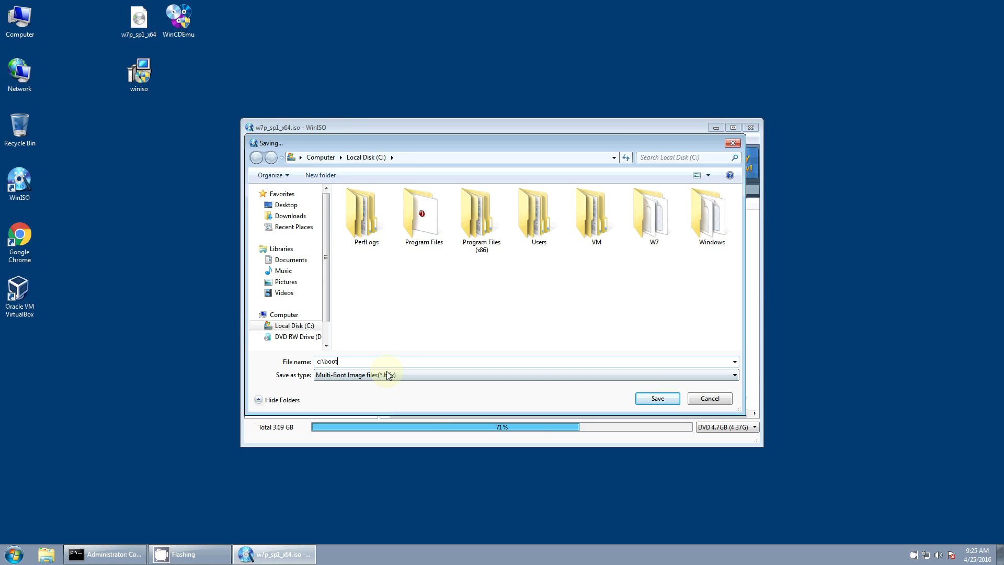
{"action": "left_click", "coordinate": [649, 399]}
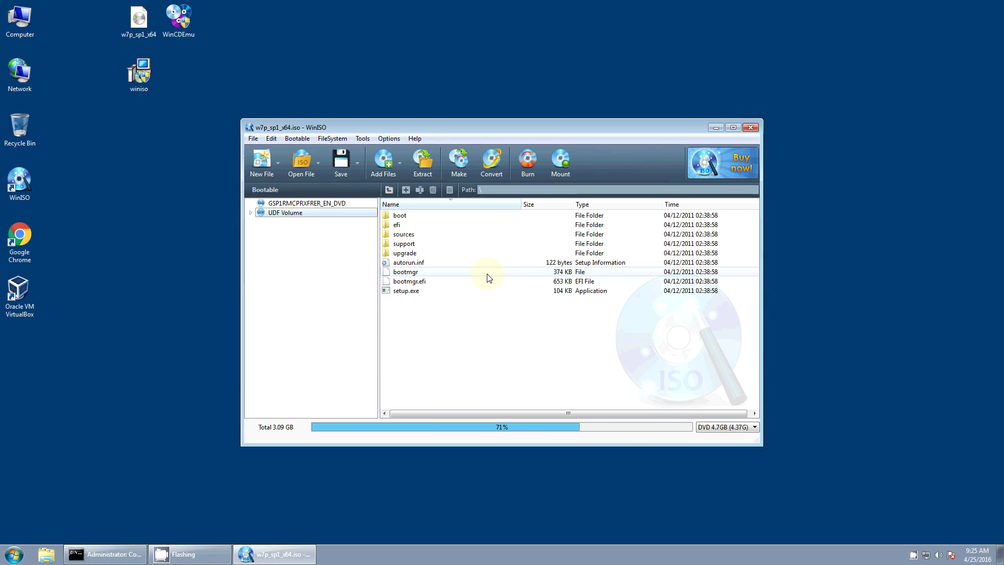
{"action": "left_click", "coordinate": [751, 128]}
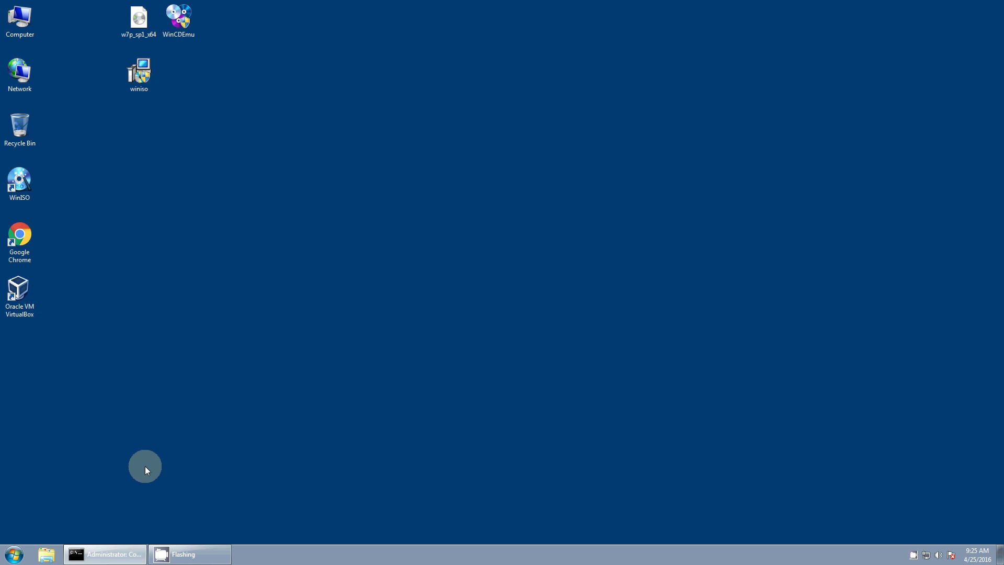
Build c:\w7sp2.iso from c:\w7 with oscdimg -u2 -o -h -m -bc:\boot.bifx
{"action": "left_click", "coordinate": [108, 555]}
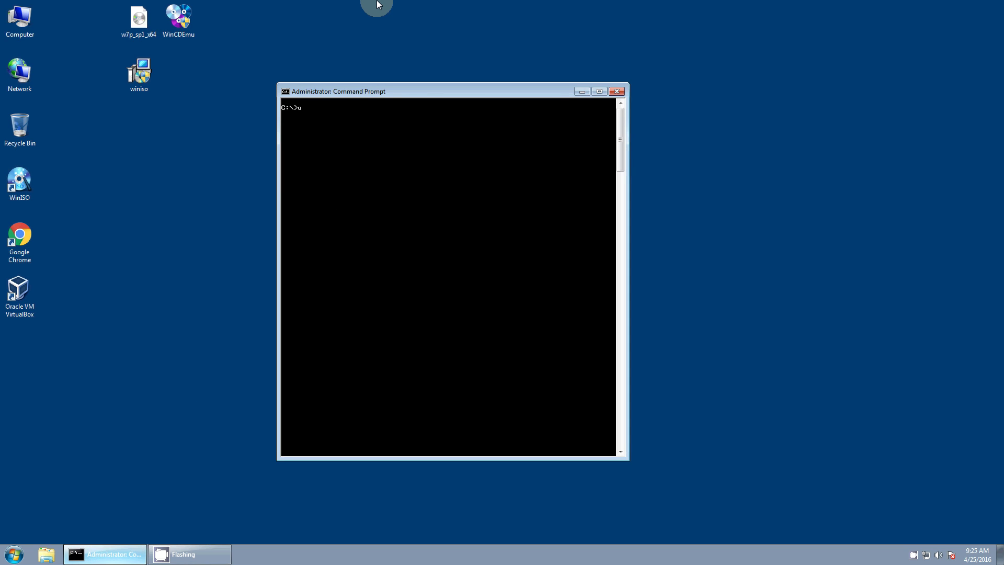
{"action": "type", "text": "oscdimg -u2 -o -h -m -bc:\\b"}
{"action": "type", "text": "oot.bifx c:\\w7 c:\\w7sp2."}
{"action": "type", "text": "iso"}
{"action": "key", "text": "Return"}
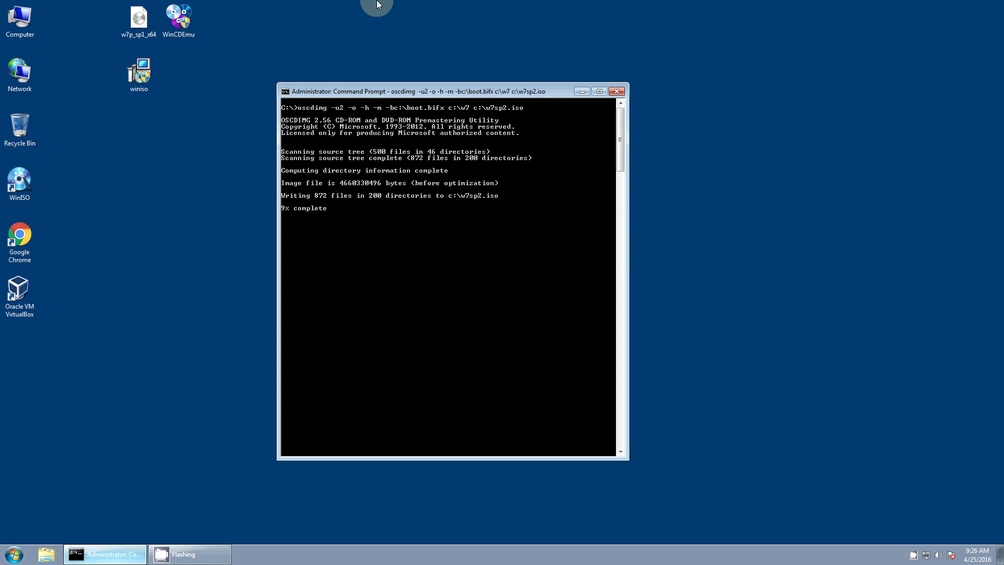